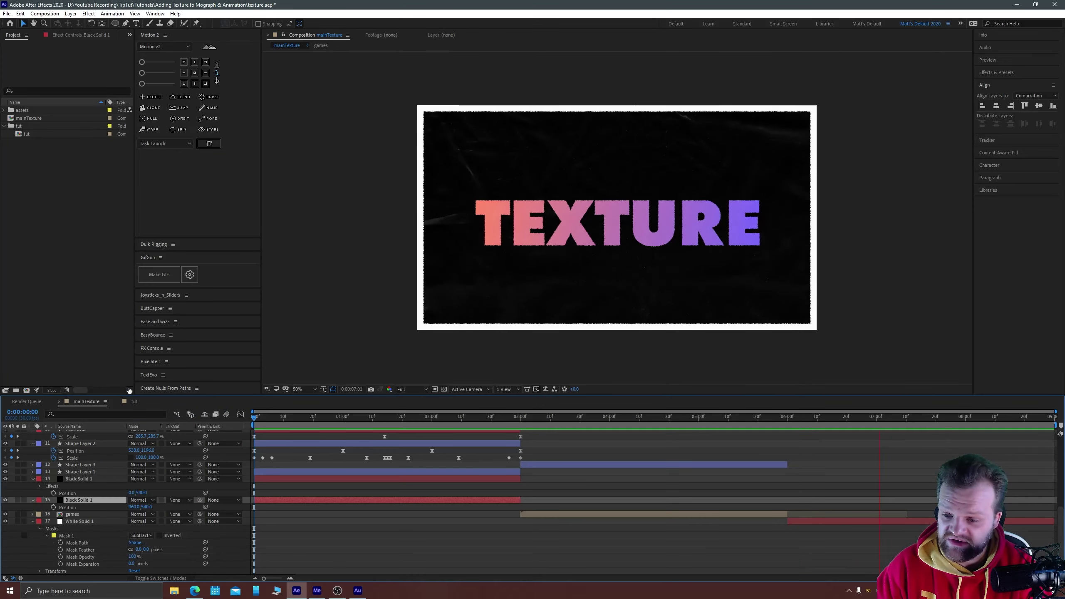
- Open the tut composition and examine the effect settings of the gradient background solid and the circle shape layer
{"action": "left_click", "coordinate": [134, 401]}
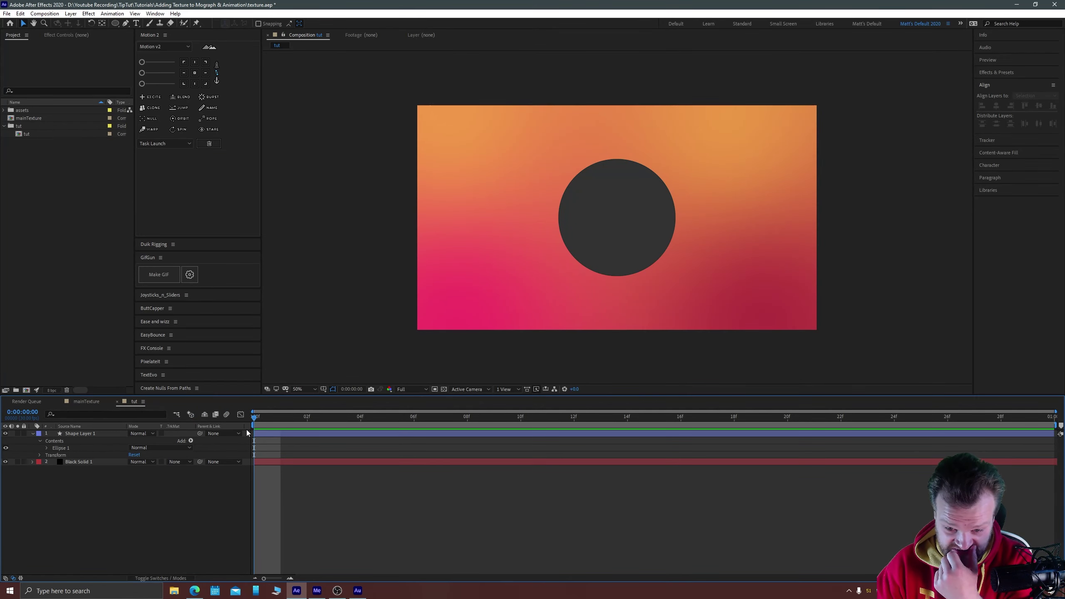
{"action": "left_click", "coordinate": [87, 459]}
{"action": "left_click", "coordinate": [73, 34]}
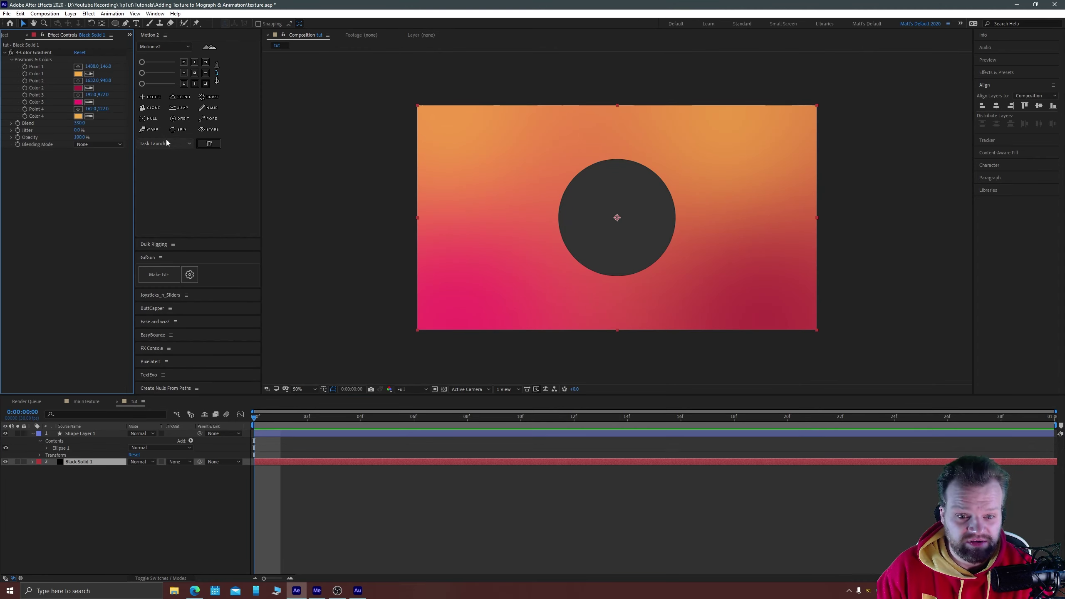
{"action": "left_click", "coordinate": [75, 434]}
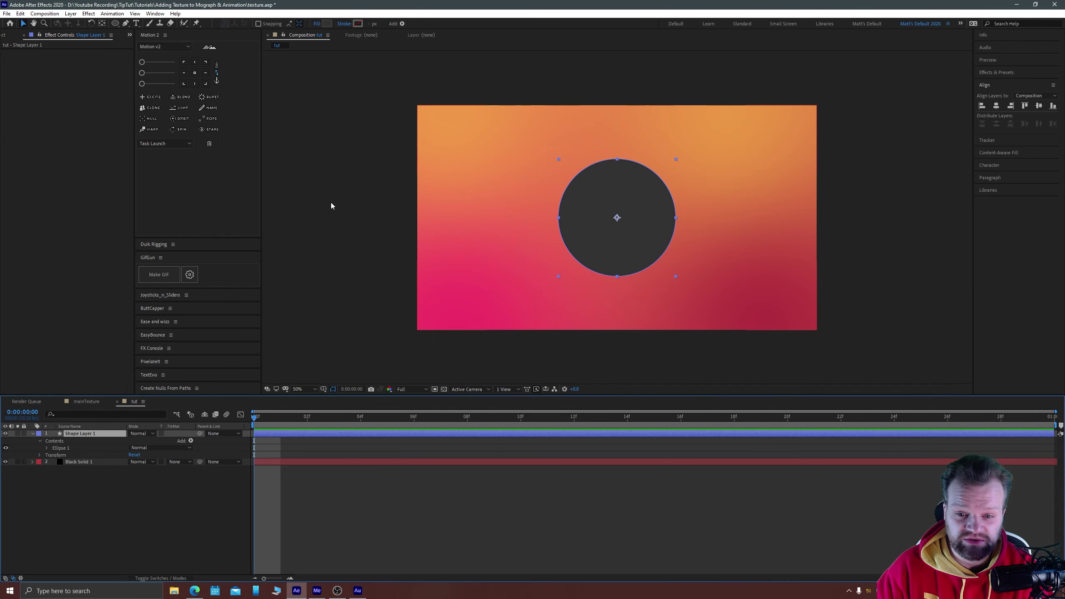
{"action": "left_click", "coordinate": [287, 219]}
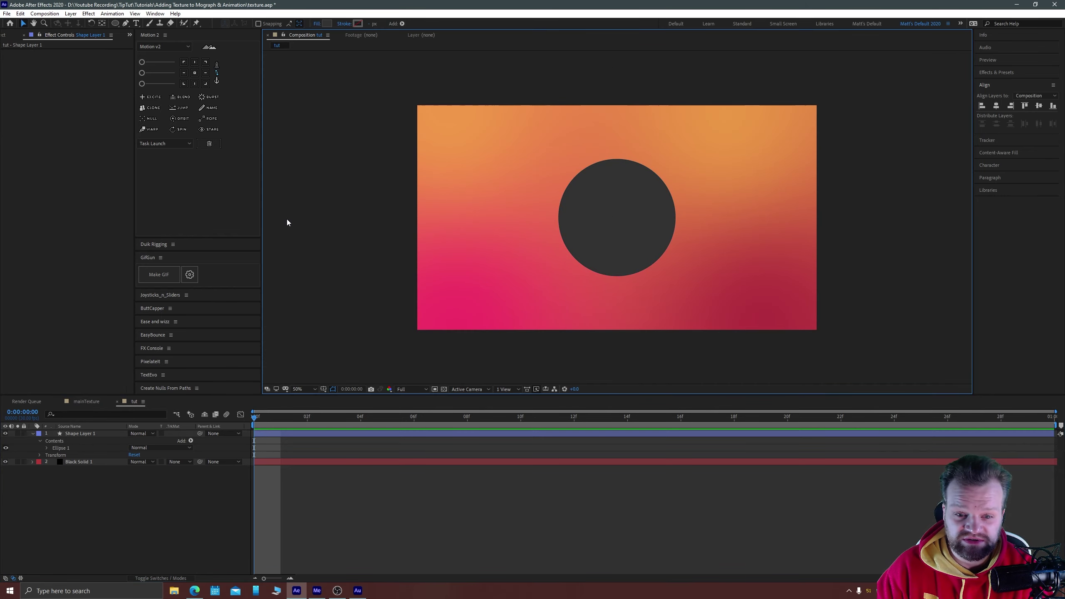
- Add a text layer reading TEXTURE to the composition
{"action": "left_click", "coordinate": [137, 24]}
{"action": "left_click", "coordinate": [464, 210]}
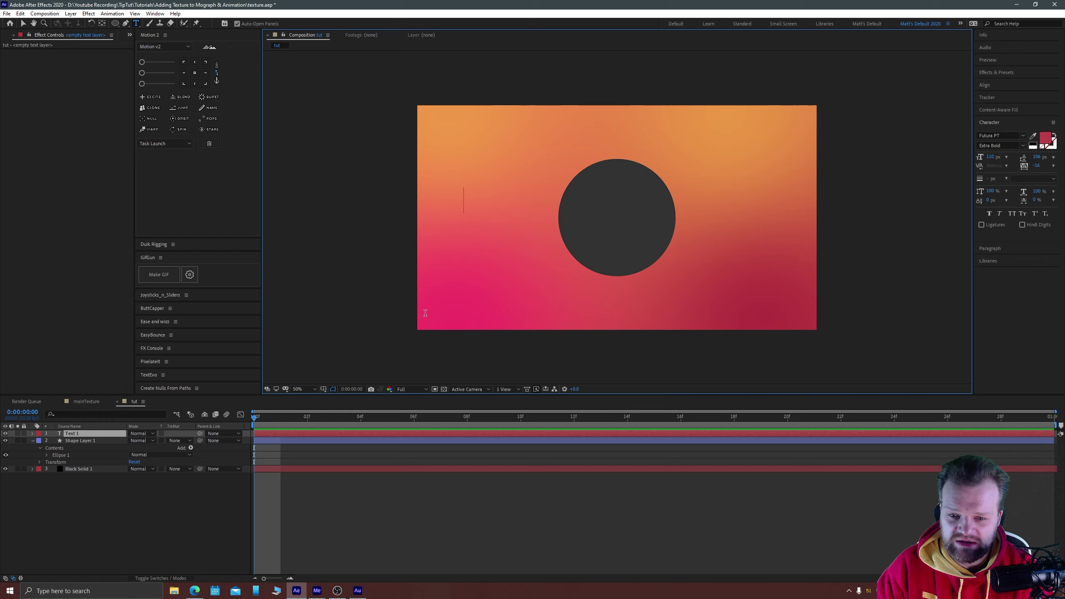
{"action": "type", "text": "TEXTURE"}
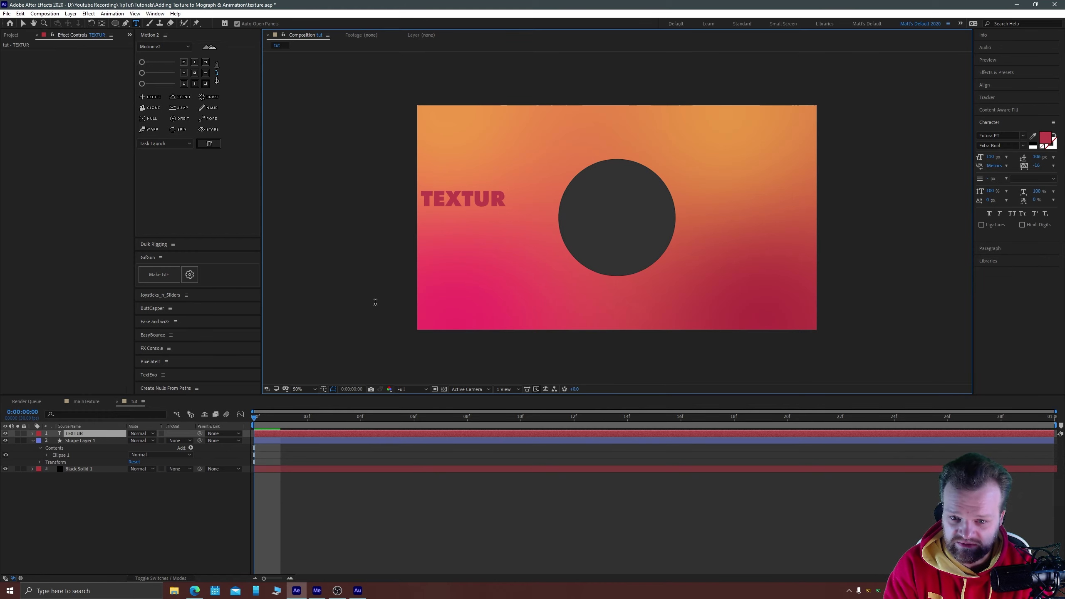
{"action": "left_click", "coordinate": [23, 23]}
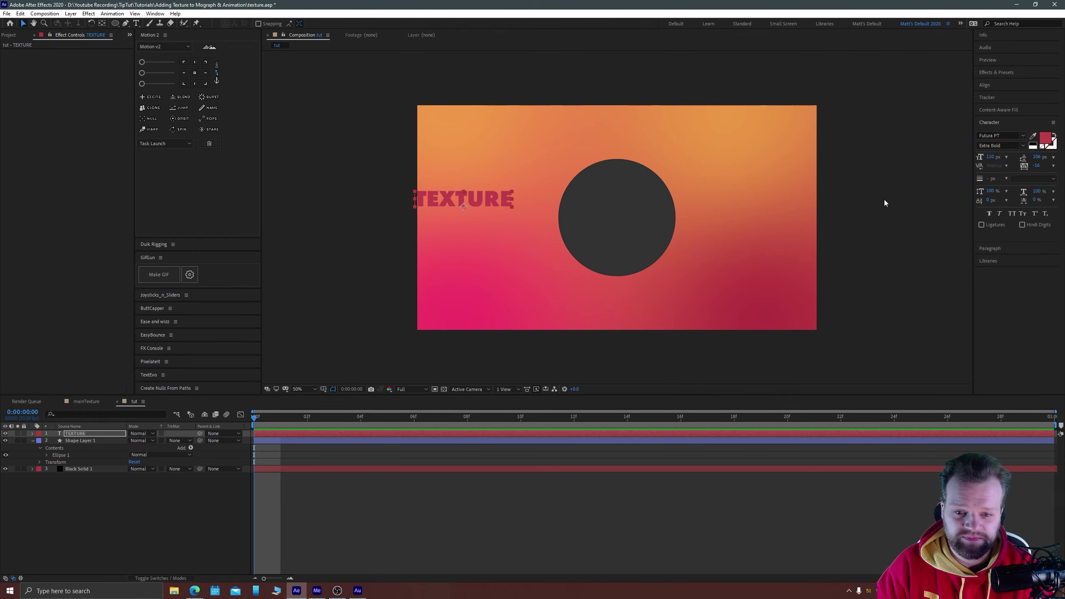
- Set the TEXTURE text's fill color to the off-white EEEEEE
{"action": "left_click", "coordinate": [1047, 140]}
{"action": "left_click_drag", "start_coordinate": [161, 155], "coordinate": [69, 136]}
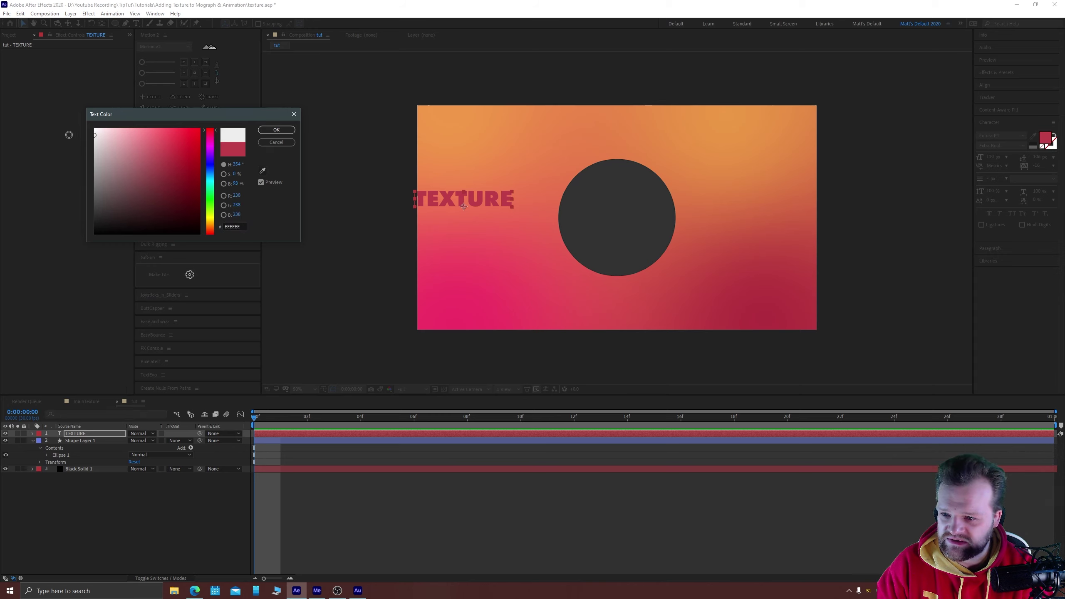
{"action": "key", "text": "Return"}
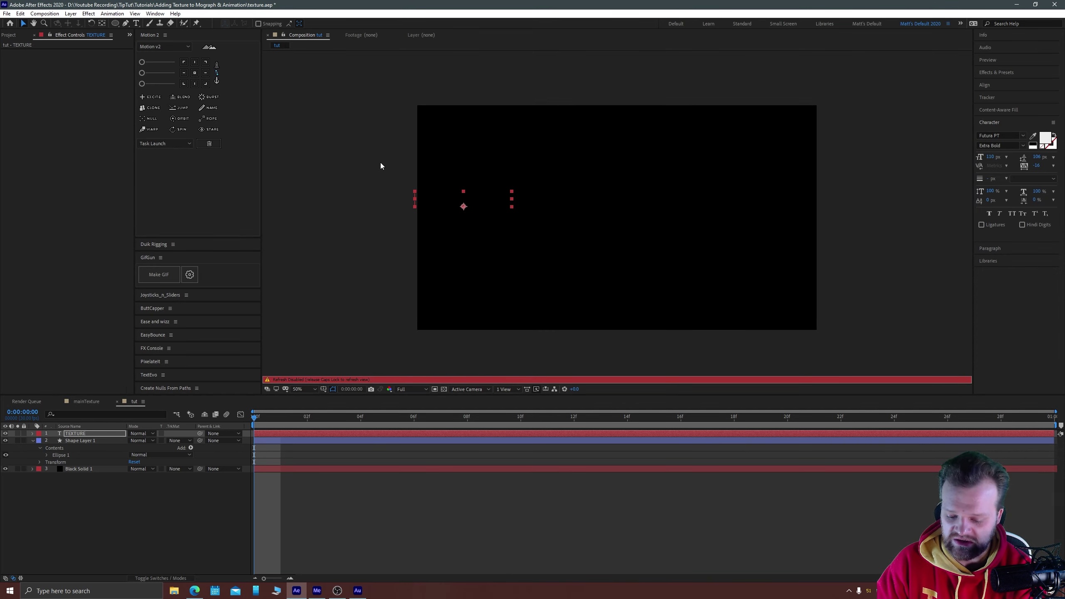
- Center the TEXTURE text's anchor point and align the text horizontally and vertically to the middle of the composition
{"action": "left_click", "coordinate": [195, 72]}
{"action": "left_click", "coordinate": [984, 85]}
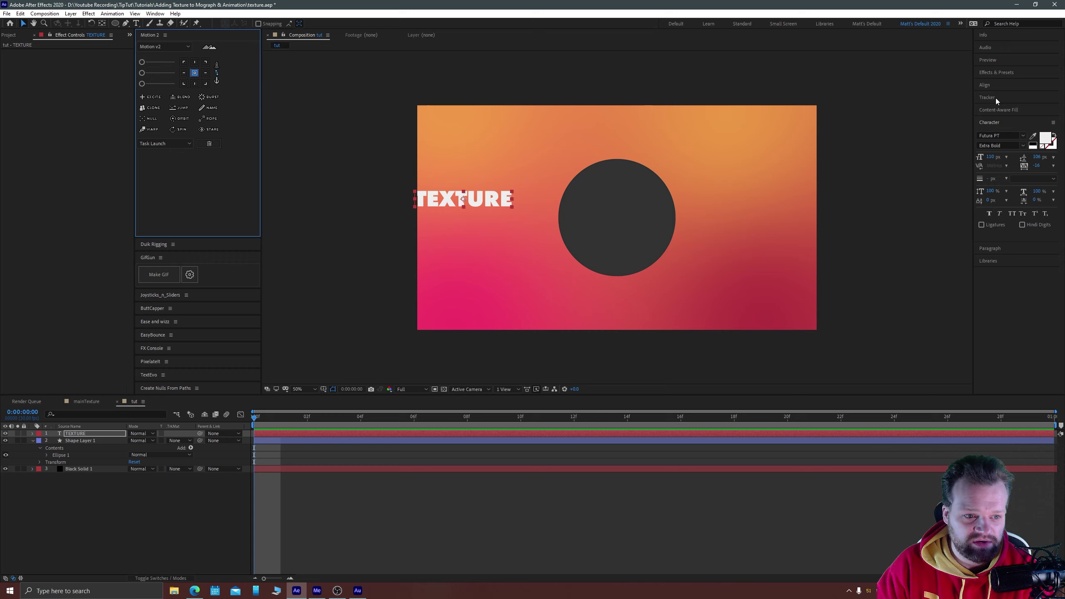
{"action": "left_click", "coordinate": [997, 106]}
{"action": "left_click", "coordinate": [1039, 105]}
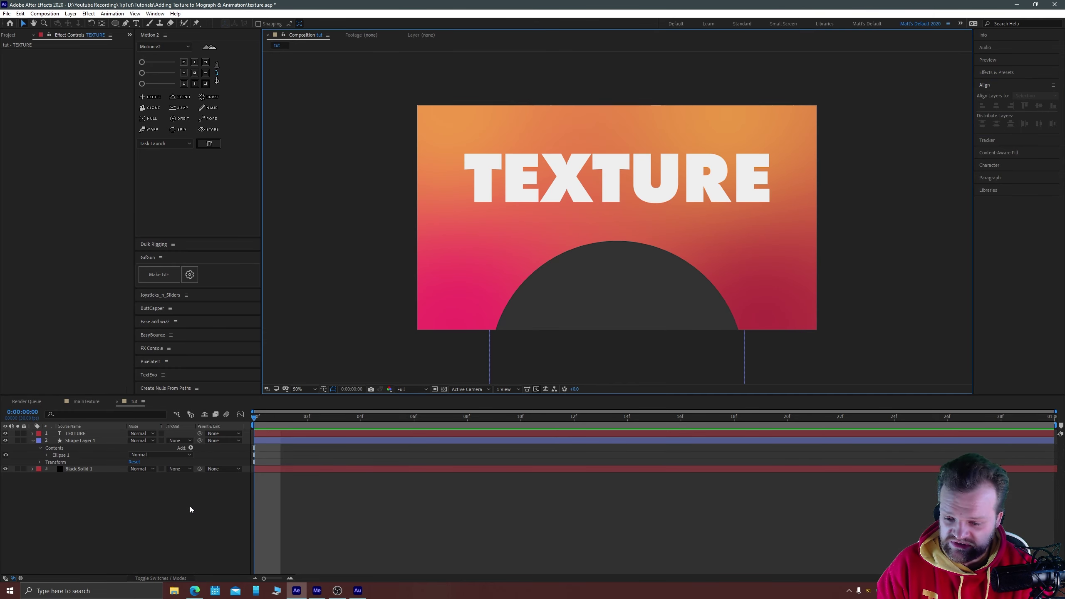
{"action": "left_click", "coordinate": [190, 508]}
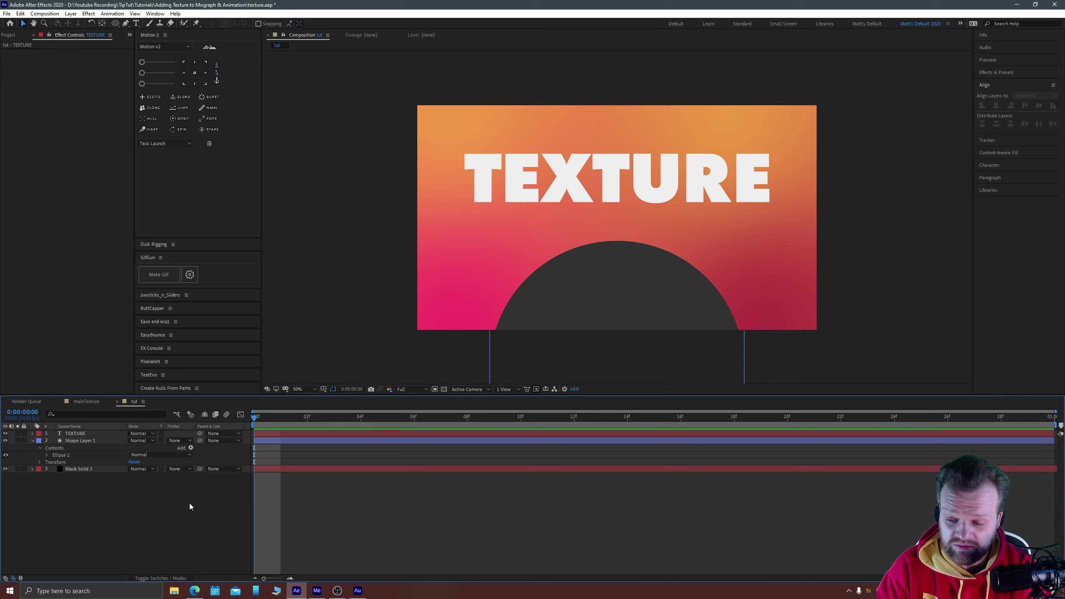
- Create an adjustment layer above all the layers and apply the Noise effect to it
{"action": "key", "text": "ctrl+alt+y"}
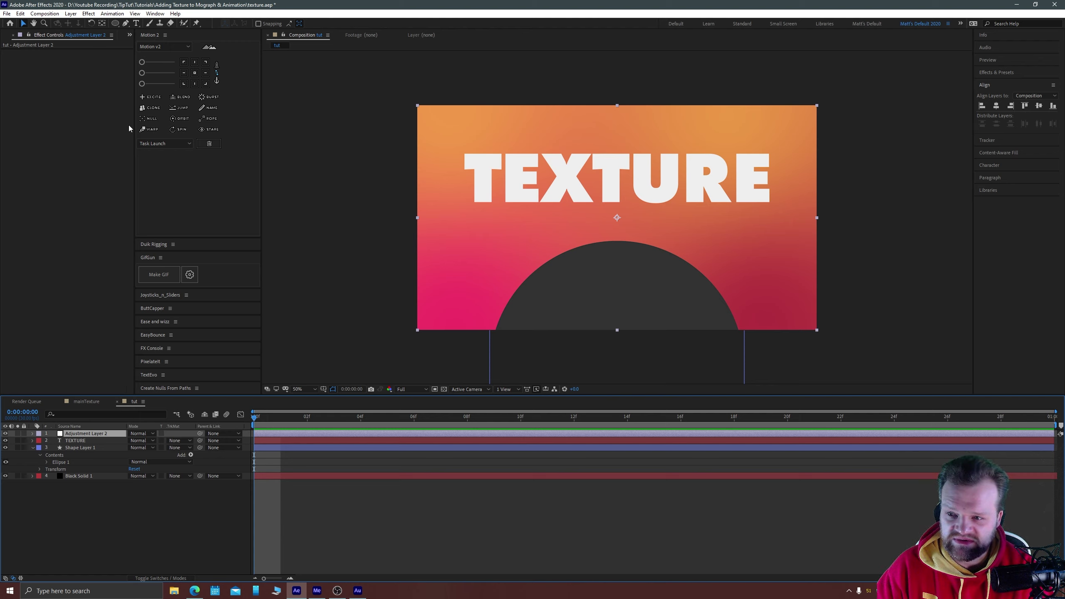
{"action": "left_click", "coordinate": [1001, 73]}
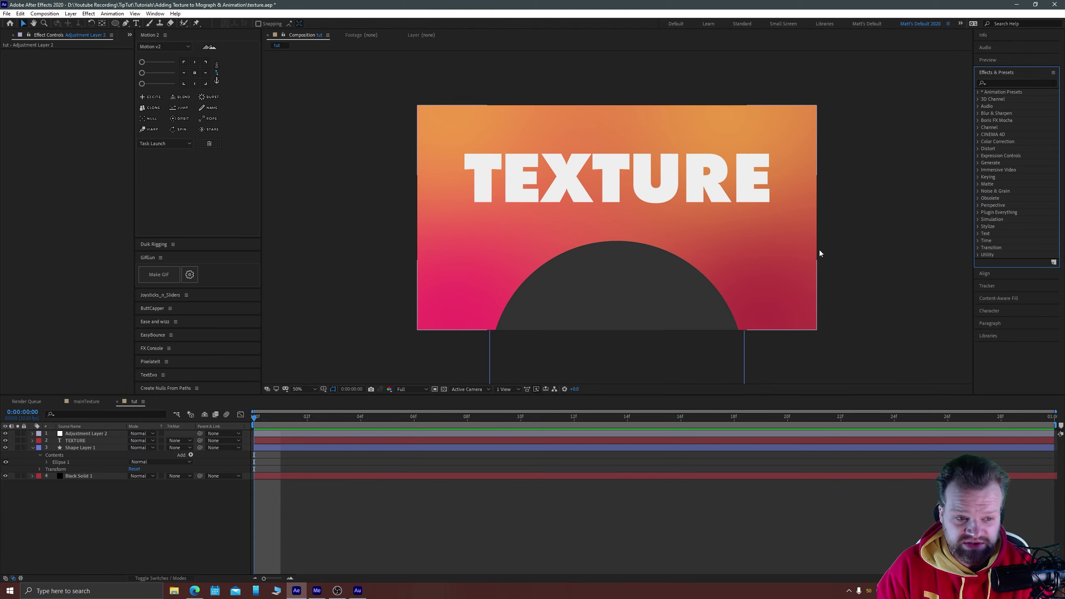
{"action": "left_click", "coordinate": [1011, 84]}
{"action": "type", "text": "Noise"}
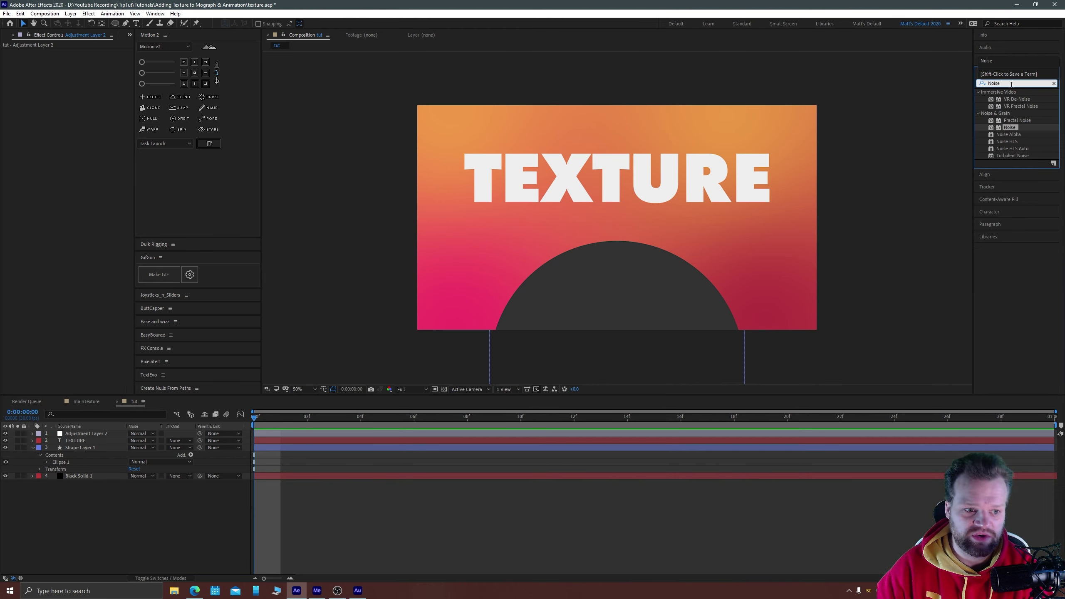
{"action": "left_click_drag", "start_coordinate": [991, 130], "coordinate": [76, 435]}
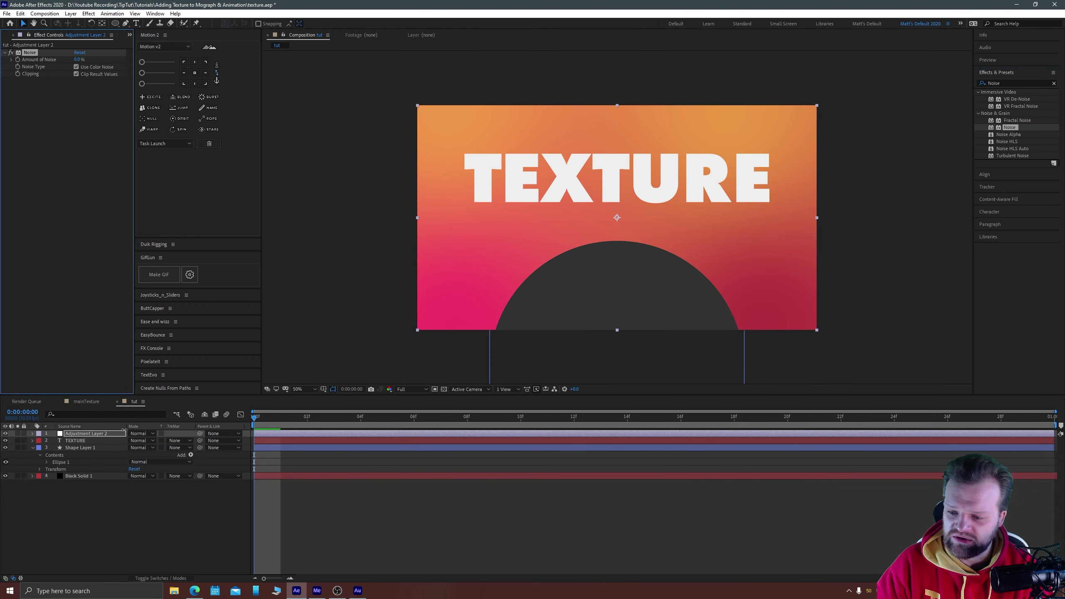
- Set the Noise effect's Amount of Noise on the adjustment layer to 10%
{"action": "scroll", "coordinate": [554, 203], "scroll_direction": "up", "scroll_amount": 6}
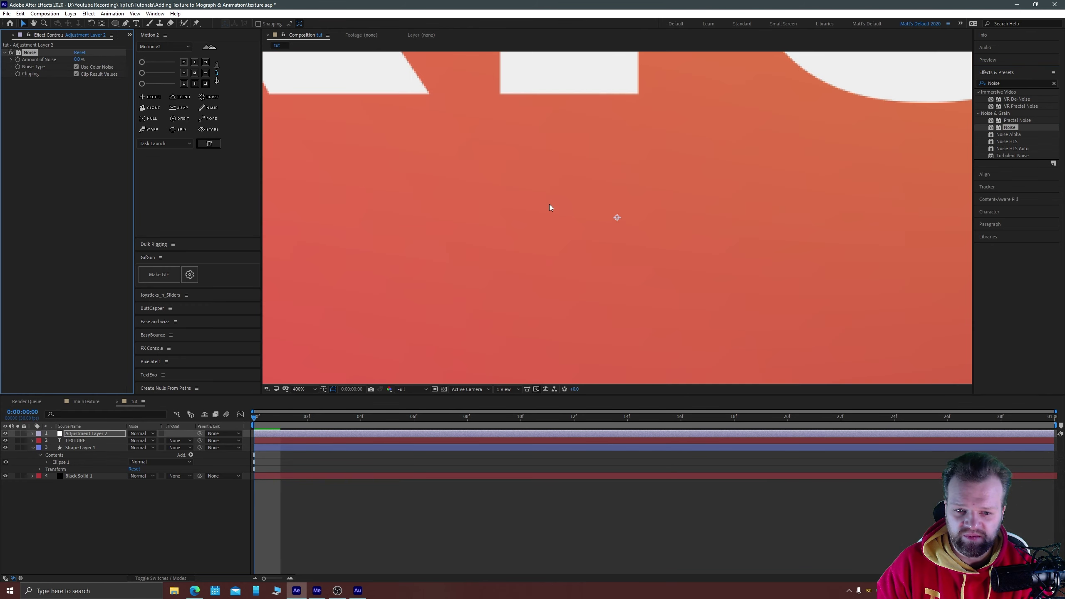
{"action": "left_click_drag", "start_coordinate": [549, 204], "coordinate": [549, 296]}
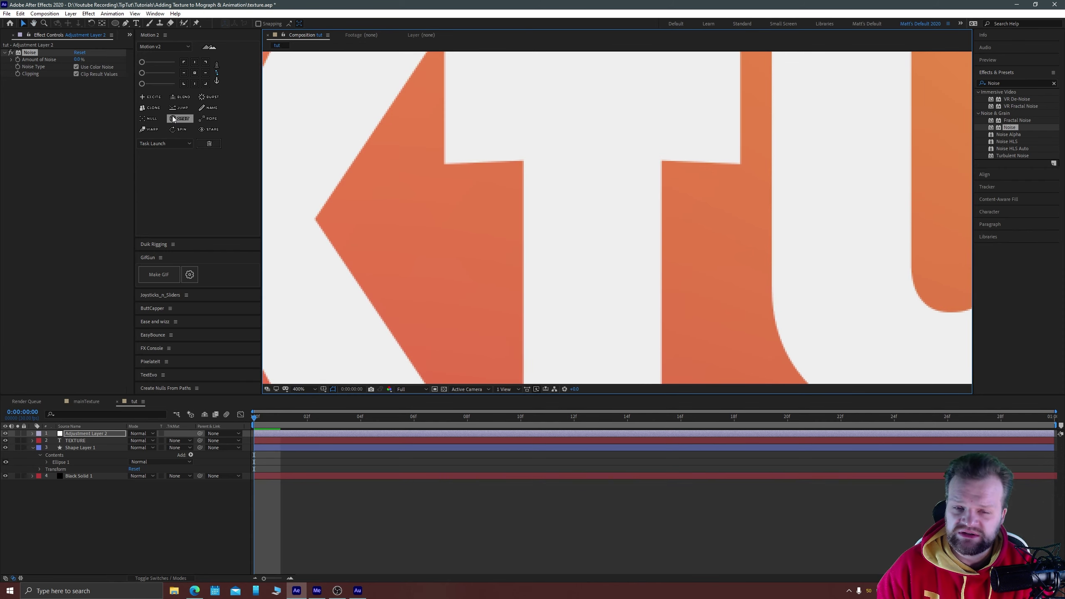
{"action": "left_click", "coordinate": [78, 59]}
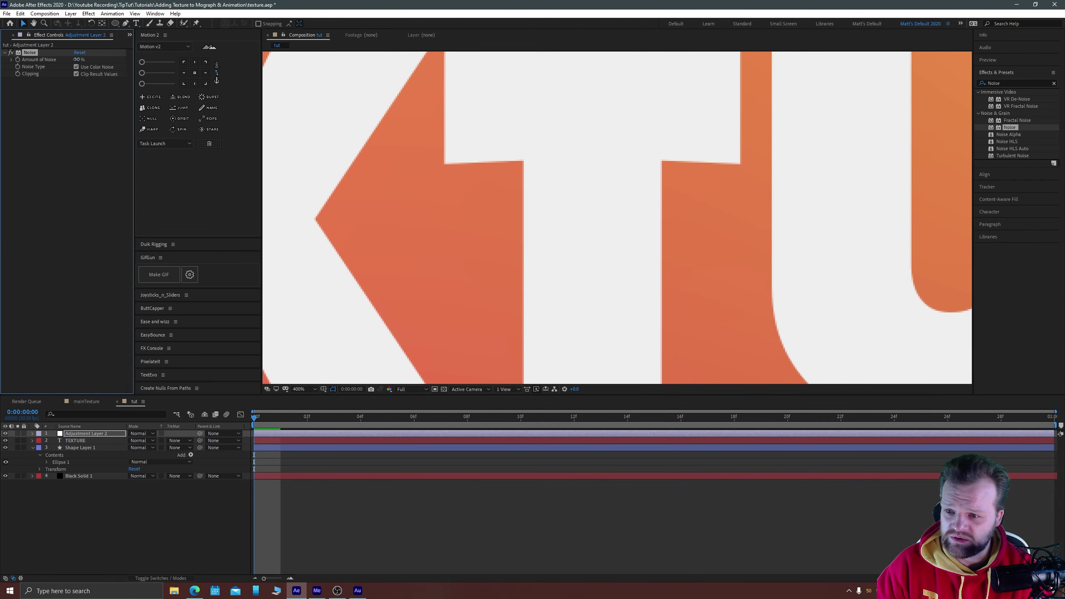
{"action": "type", "text": "10"}
{"action": "key", "text": "Return"}
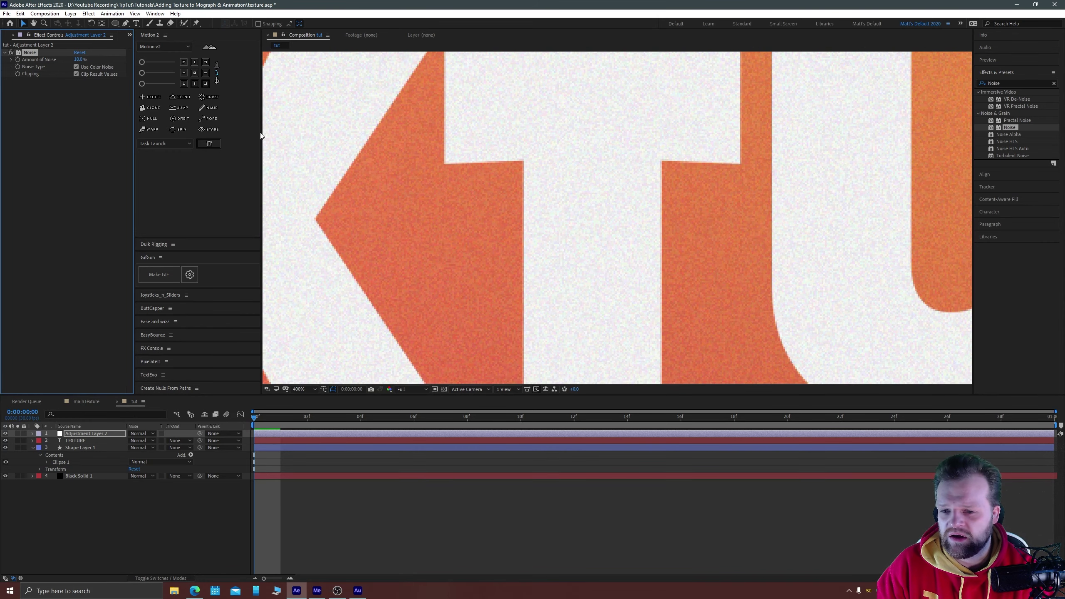
- Turn off Use Color Noise in the adjustment layer's Noise effect so the grain is monochrome
{"action": "scroll", "coordinate": [528, 210], "scroll_direction": "down", "scroll_amount": 3}
{"action": "scroll", "coordinate": [533, 214], "scroll_direction": "up", "scroll_amount": 3}
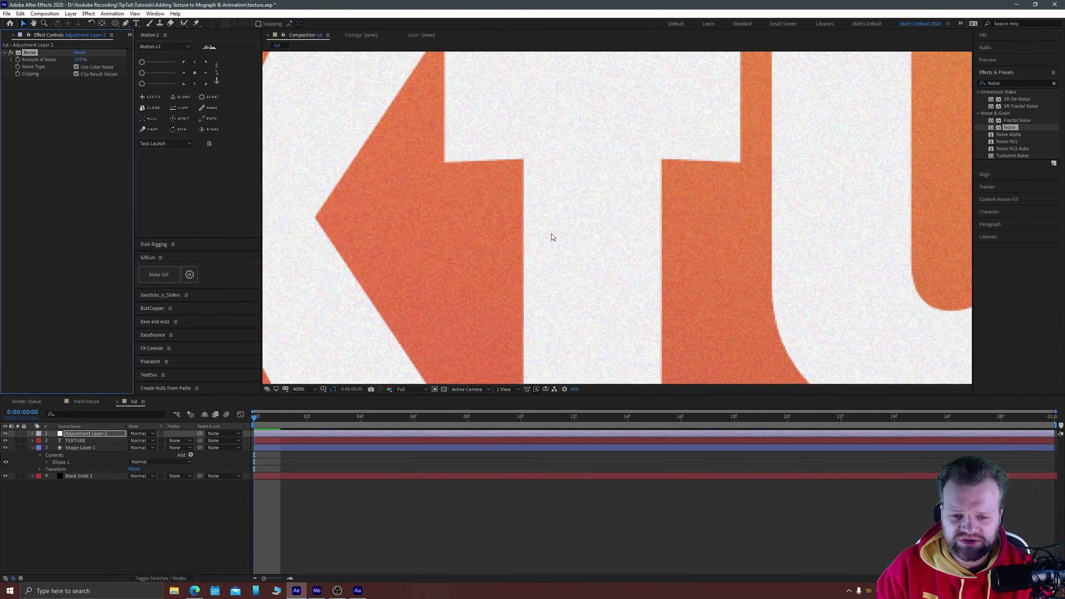
{"action": "key", "text": "period"}
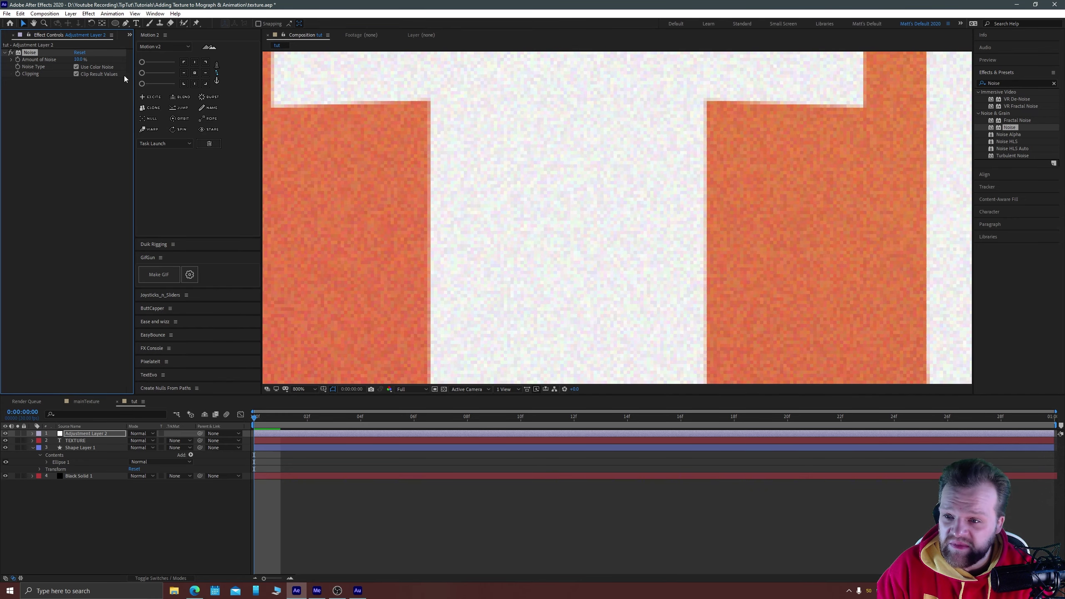
{"action": "left_click", "coordinate": [77, 67]}
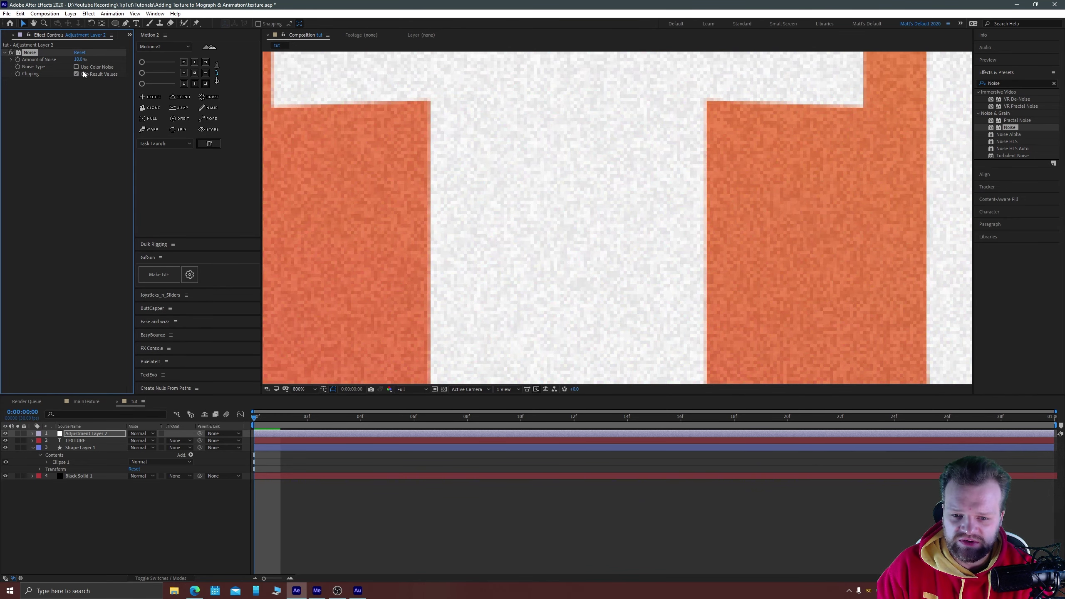
- Switch the Noise effect off and back on to compare the full composition with and without grain
{"action": "scroll", "coordinate": [560, 223], "scroll_direction": "down", "scroll_amount": 6}
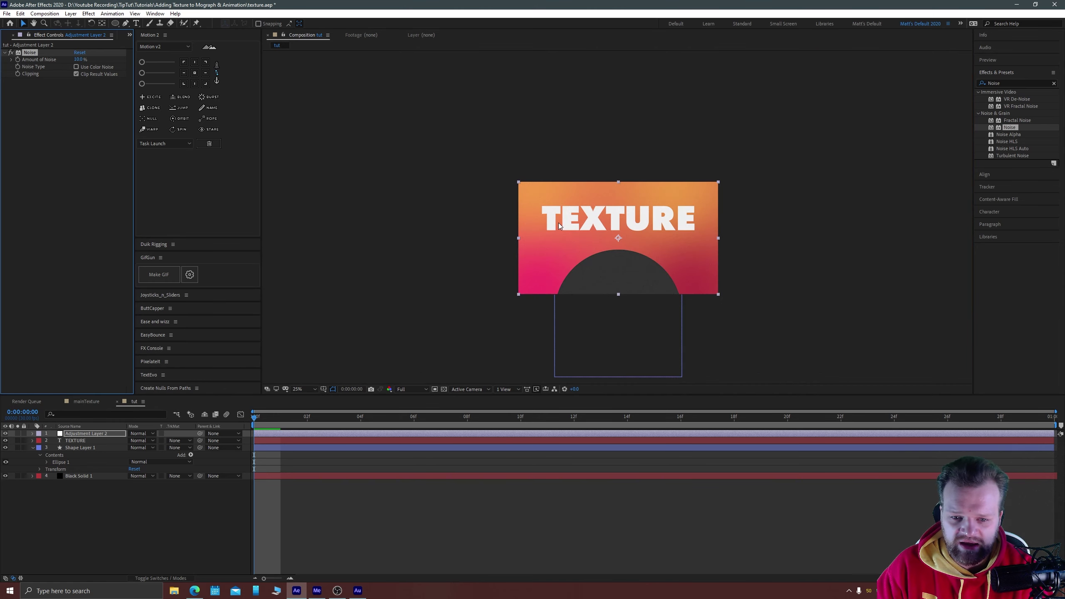
{"action": "scroll", "coordinate": [558, 223], "scroll_direction": "up", "scroll_amount": 2}
{"action": "left_click", "coordinate": [346, 182]}
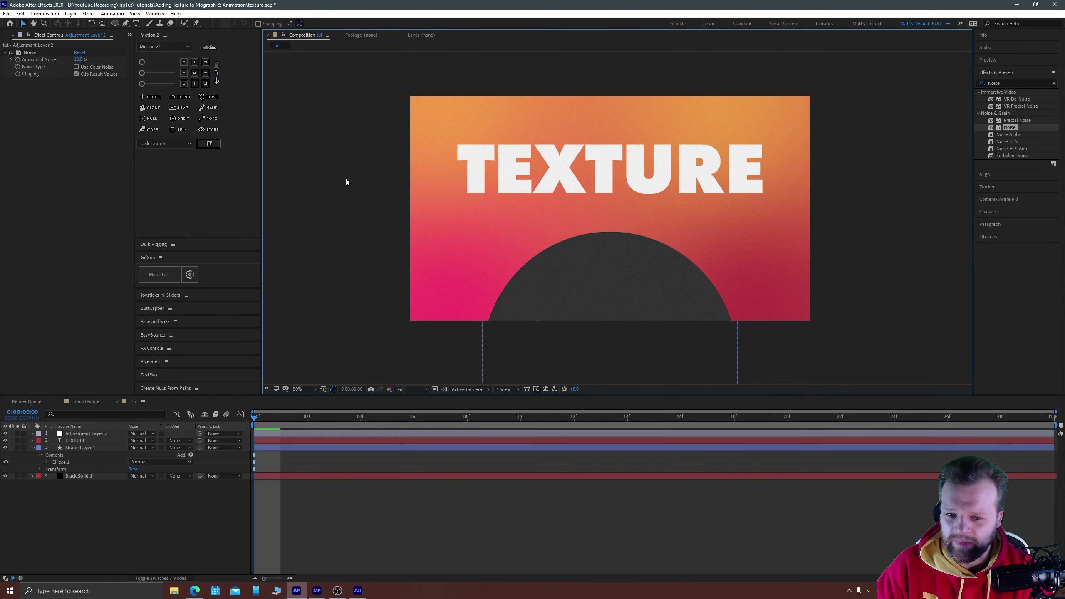
{"action": "left_click", "coordinate": [10, 53]}
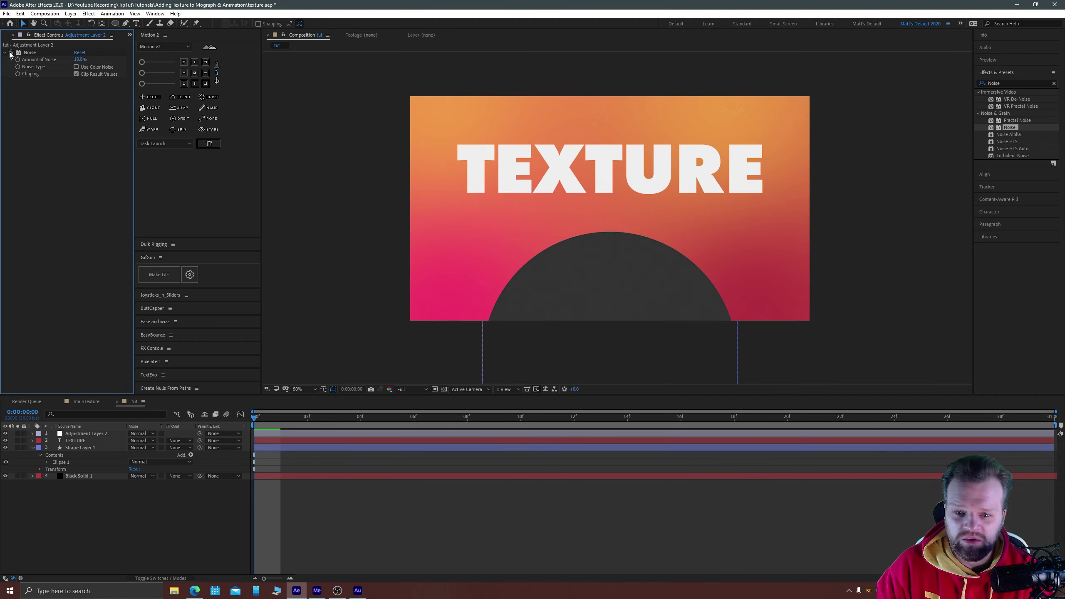
{"action": "left_click", "coordinate": [11, 52]}
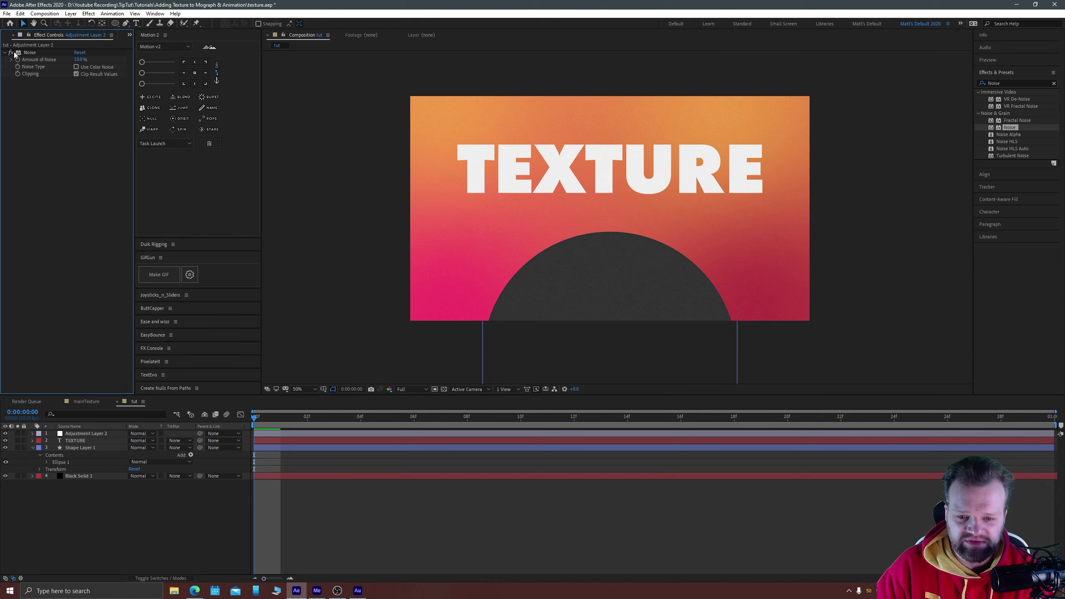
{"action": "left_click", "coordinate": [306, 142]}
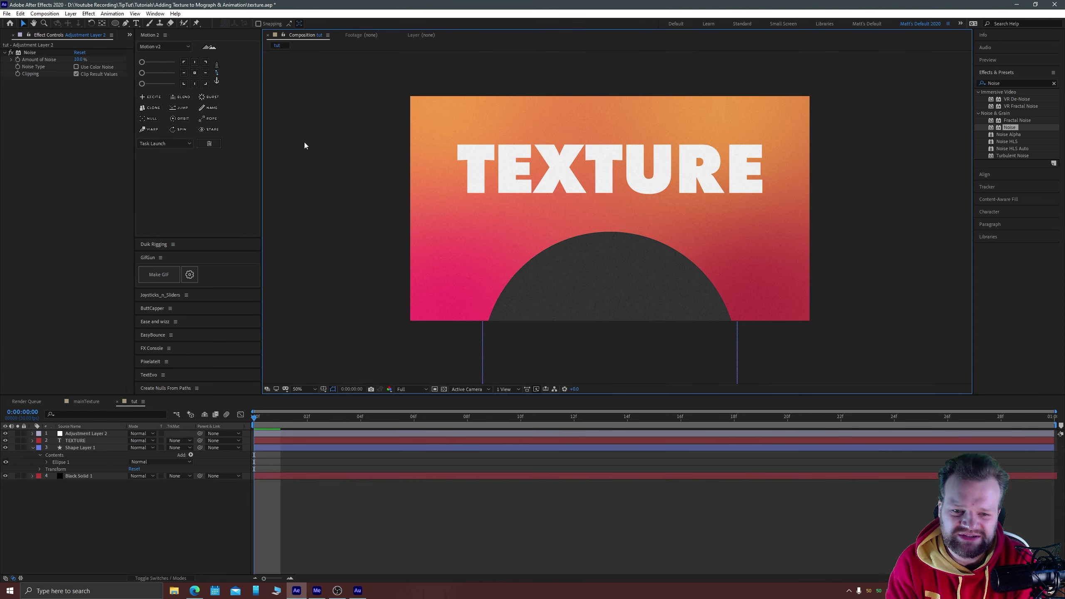
- Find the Roughen Edges effect and apply it to the circle shape layer
{"action": "left_click", "coordinate": [118, 436]}
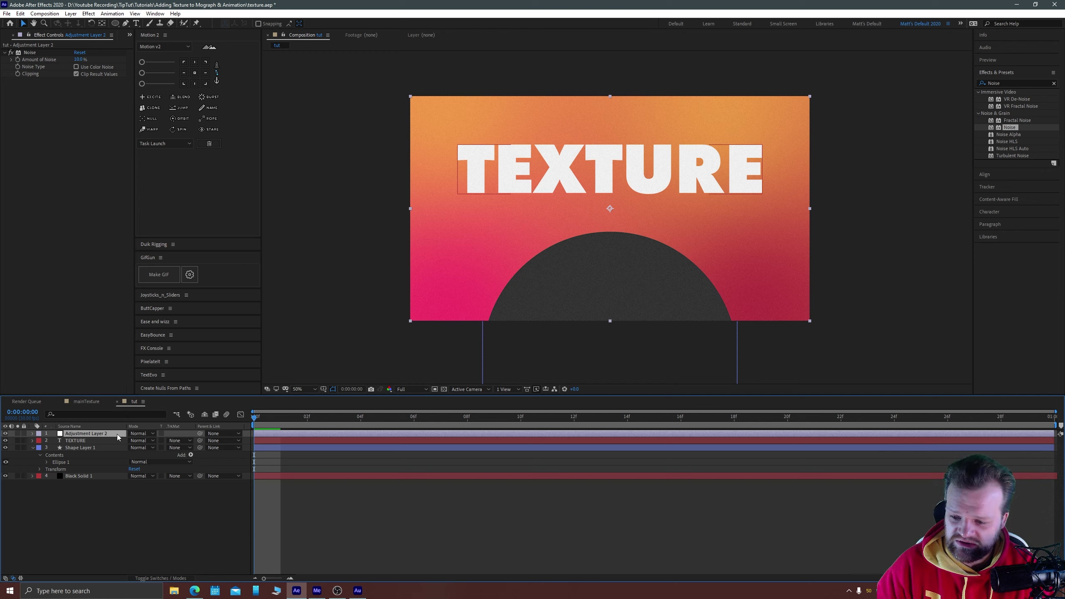
{"action": "left_click", "coordinate": [79, 448]}
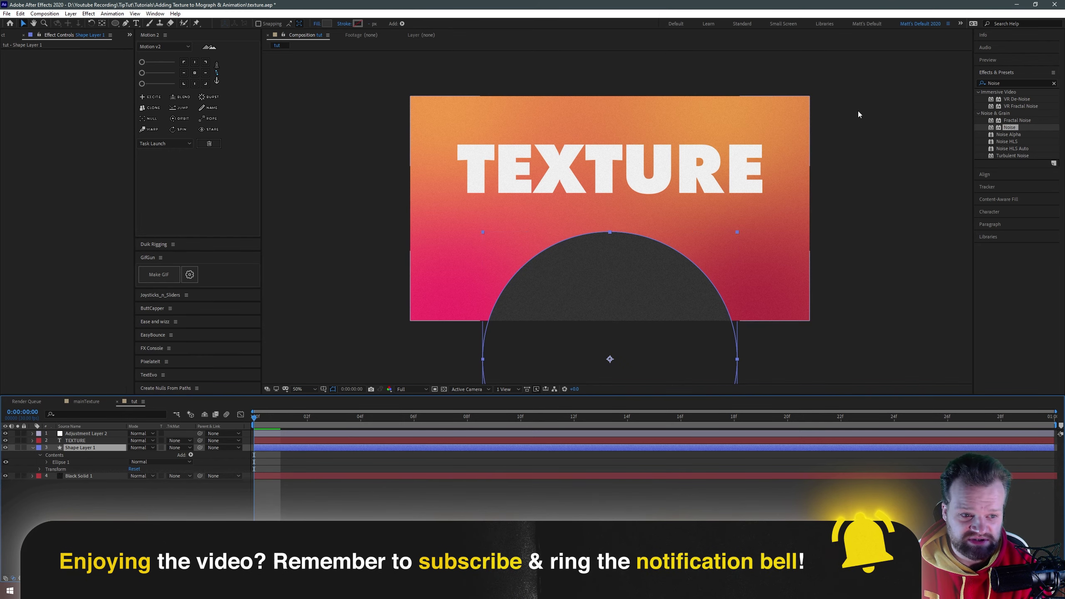
{"action": "left_click", "coordinate": [1005, 84]}
{"action": "key", "text": "BackSpace"}
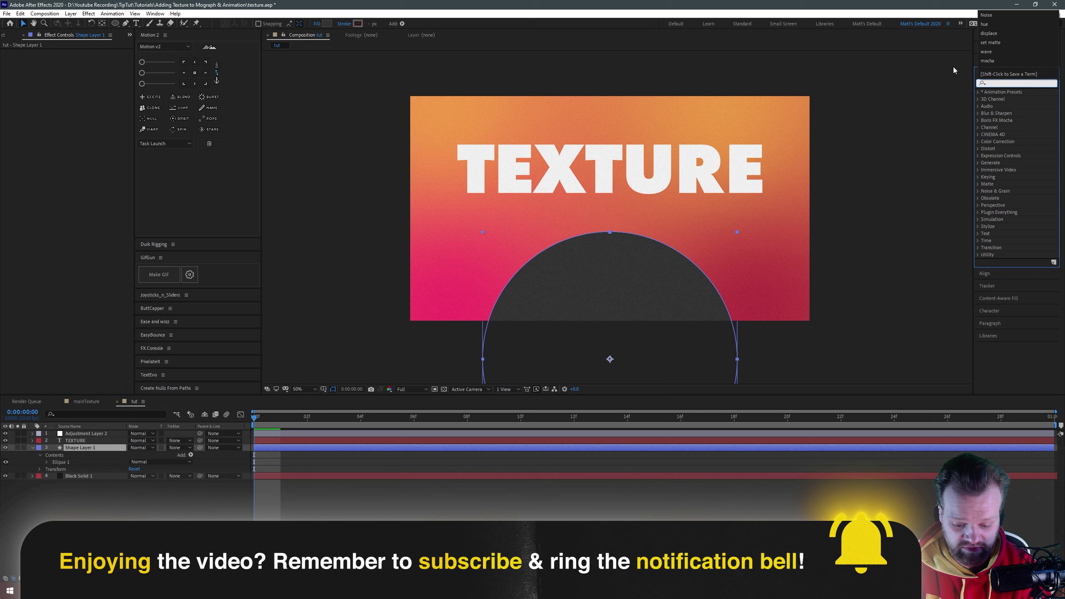
{"action": "type", "text": "roughen"}
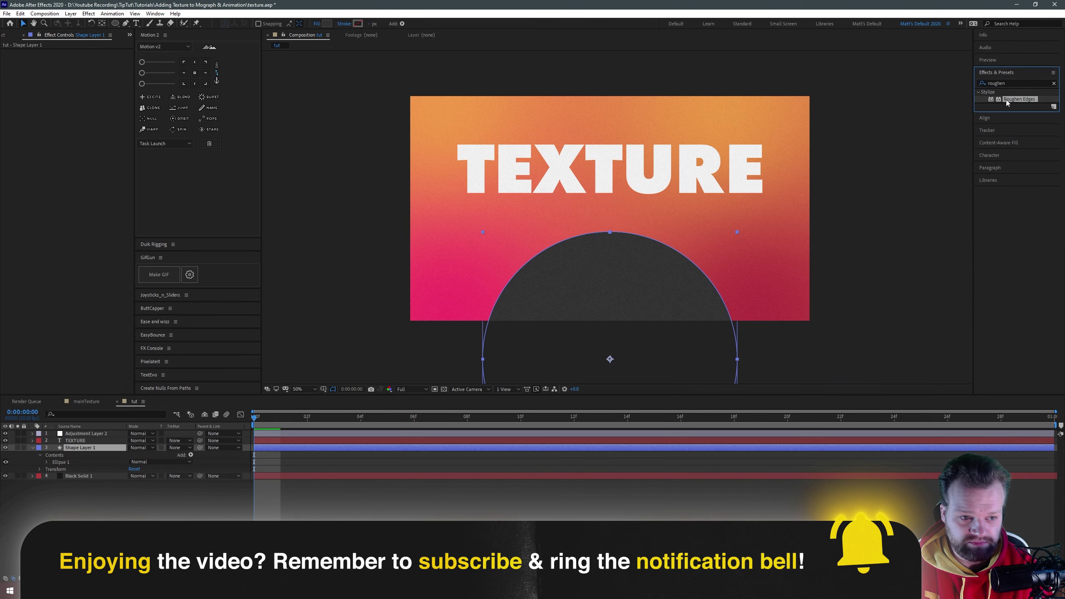
{"action": "left_click_drag", "start_coordinate": [1007, 100], "coordinate": [67, 447]}
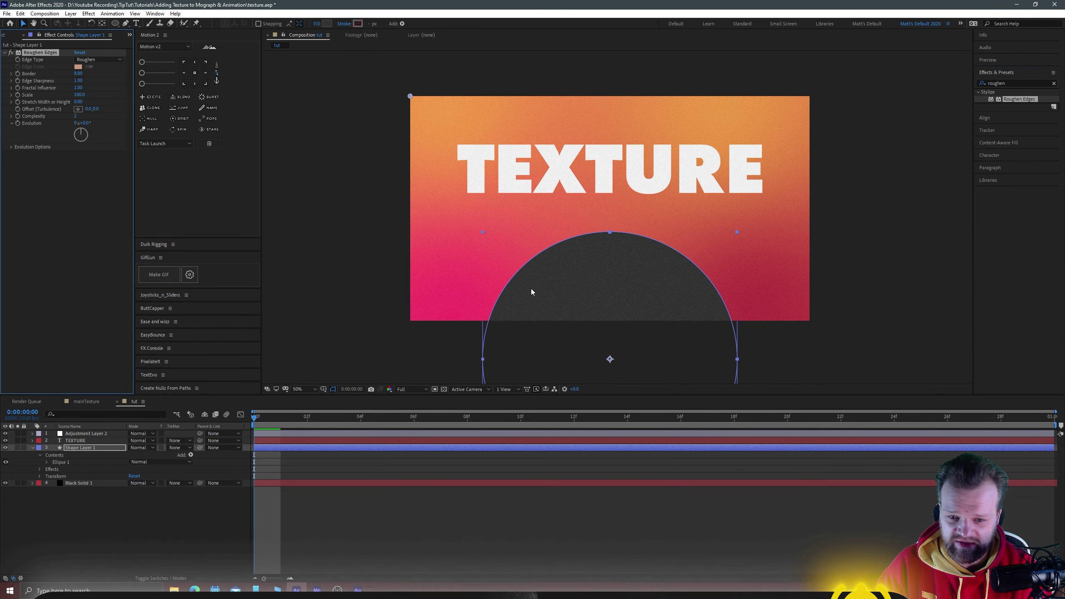
- Examine the circle's roughened upper edge up close at 800% magnification
{"action": "key", "text": "period"}
{"action": "key", "text": "period"}
{"action": "key", "text": "period"}
{"action": "scroll", "coordinate": [532, 290], "scroll_direction": "up", "scroll_amount": 3}
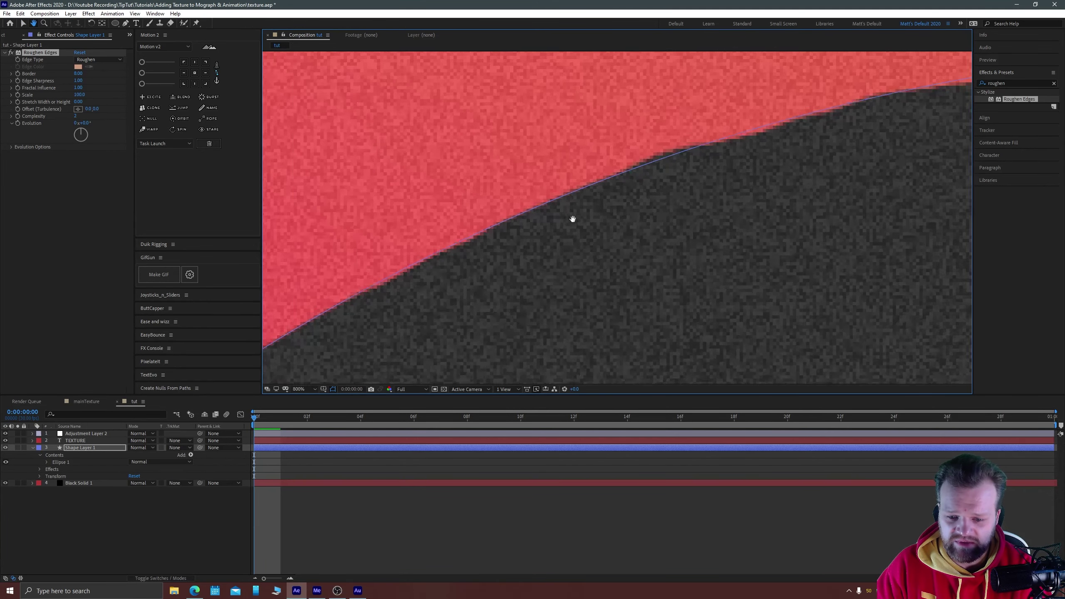
{"action": "left_click", "coordinate": [467, 503]}
{"action": "key", "text": "h"}
{"action": "left_click_drag", "start_coordinate": [737, 176], "coordinate": [463, 295]}
{"action": "key", "text": "ctrl+space"}
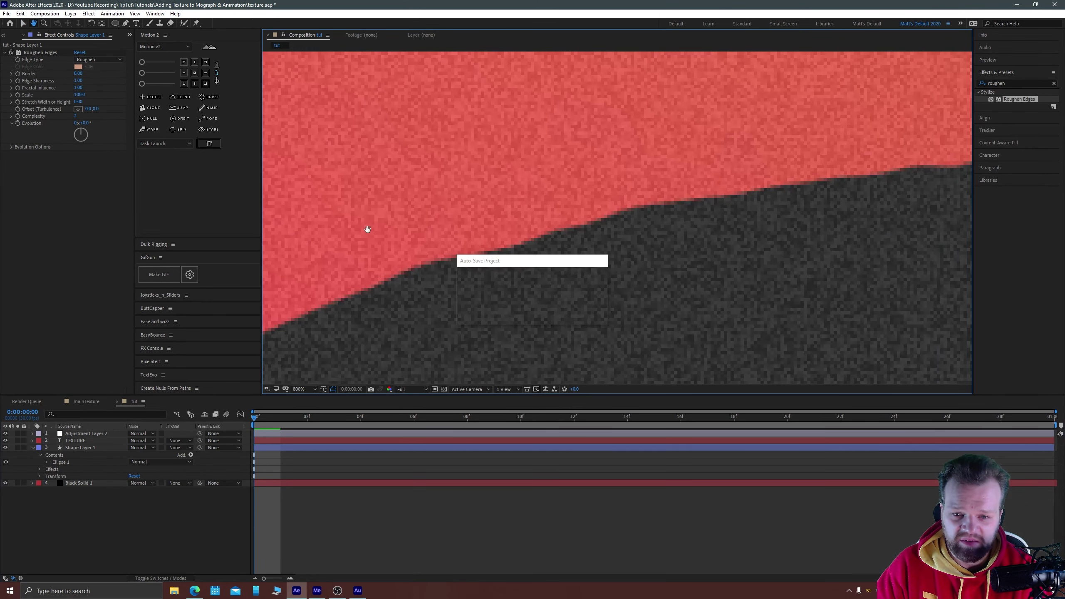
- Set the circle's Roughen Edges effect to a Border of about 71, Edge Sharpness 10 and Scale 10
{"action": "key", "text": "Escape"}
{"action": "left_click_drag", "start_coordinate": [77, 75], "coordinate": [136, 74]}
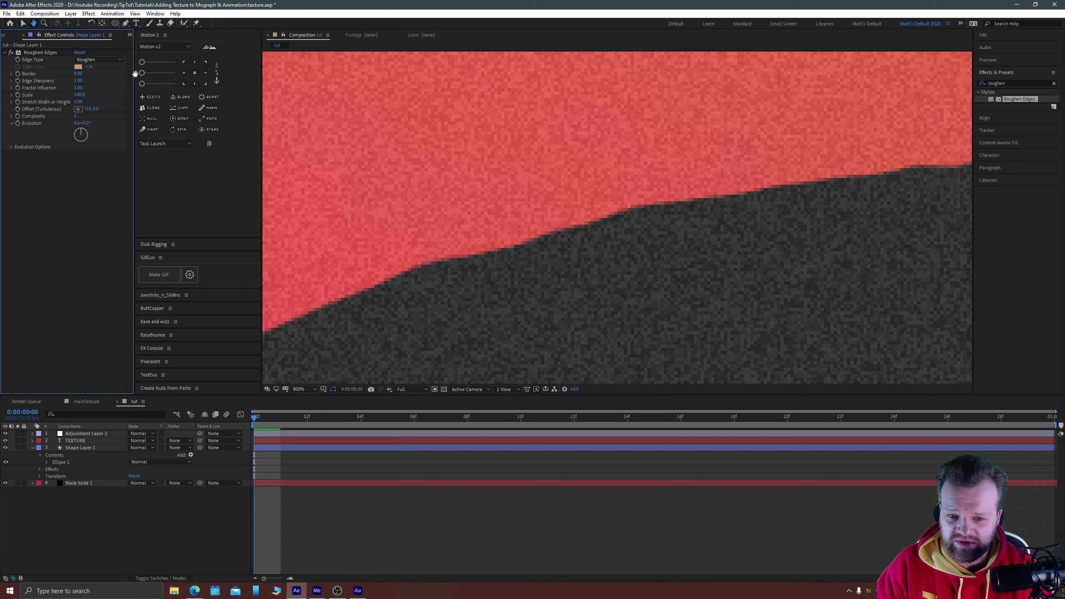
{"action": "left_click_drag", "start_coordinate": [77, 74], "coordinate": [345, 73]}
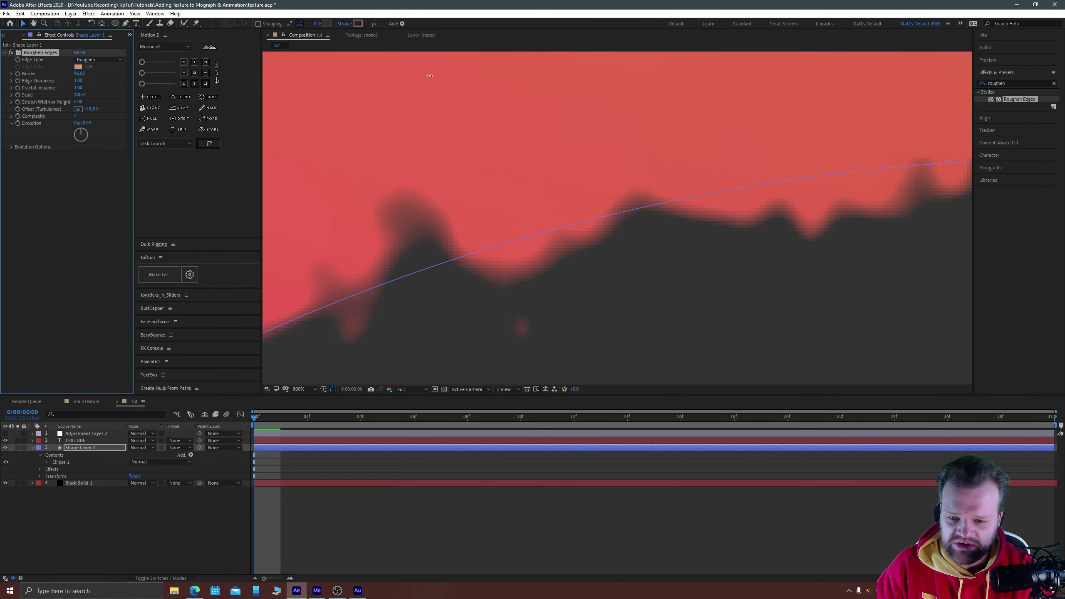
{"action": "scroll", "coordinate": [616, 248], "scroll_direction": "down", "scroll_amount": 3}
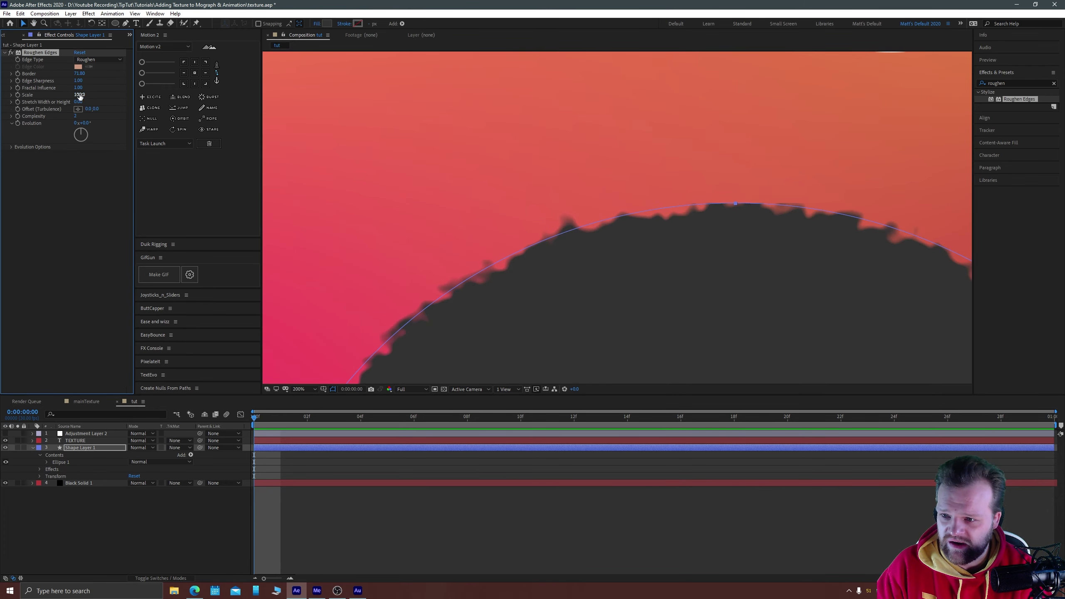
{"action": "left_click_drag", "start_coordinate": [78, 82], "coordinate": [477, 62]}
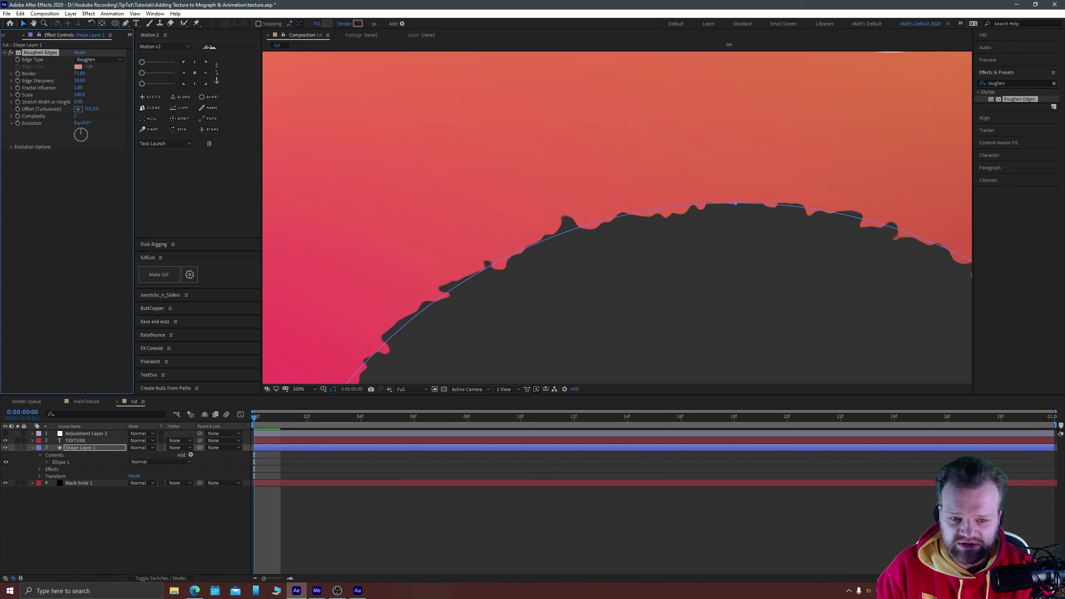
{"action": "left_click_drag", "start_coordinate": [78, 97], "coordinate": [13, 102]}
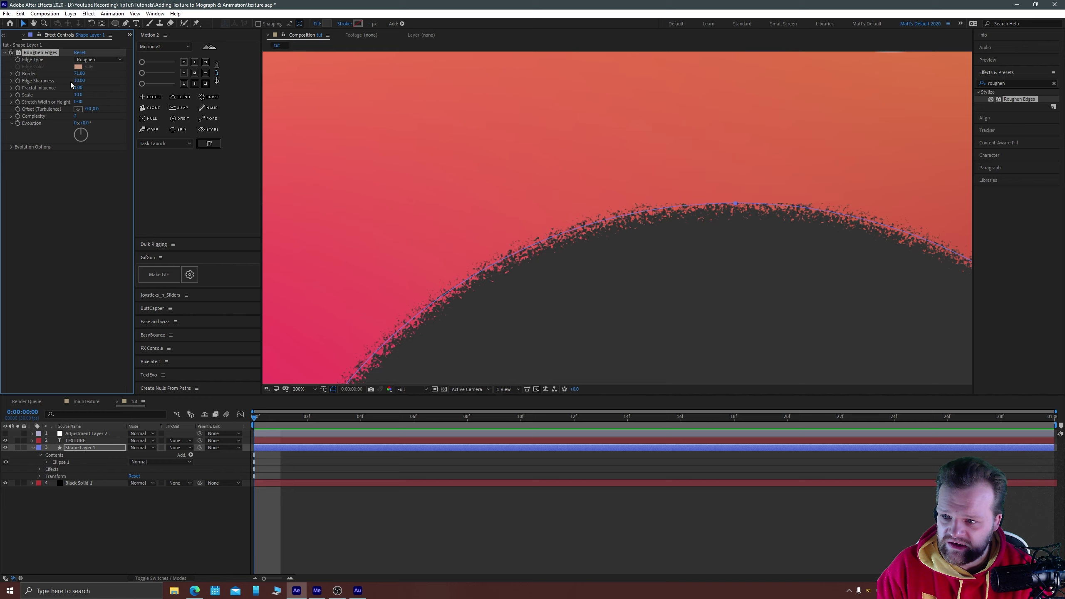
- Lower the Roughen Edges Border to a fine ragged outline and inspect the circle with its layer deselected
{"action": "left_click_drag", "start_coordinate": [63, 70], "coordinate": [34, 73]}
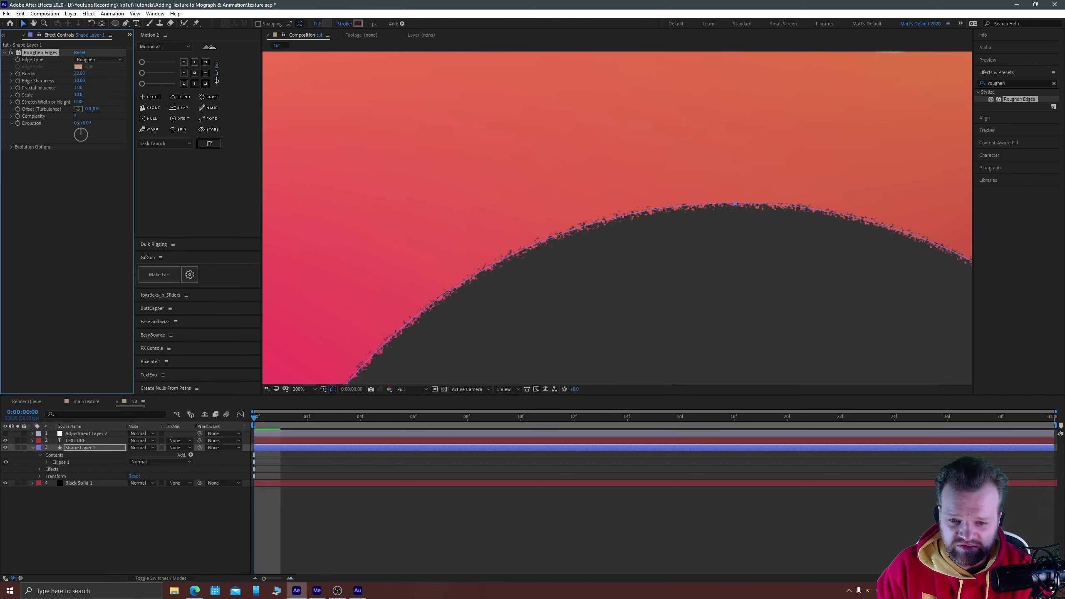
{"action": "scroll", "coordinate": [495, 258], "scroll_direction": "down", "scroll_amount": 2}
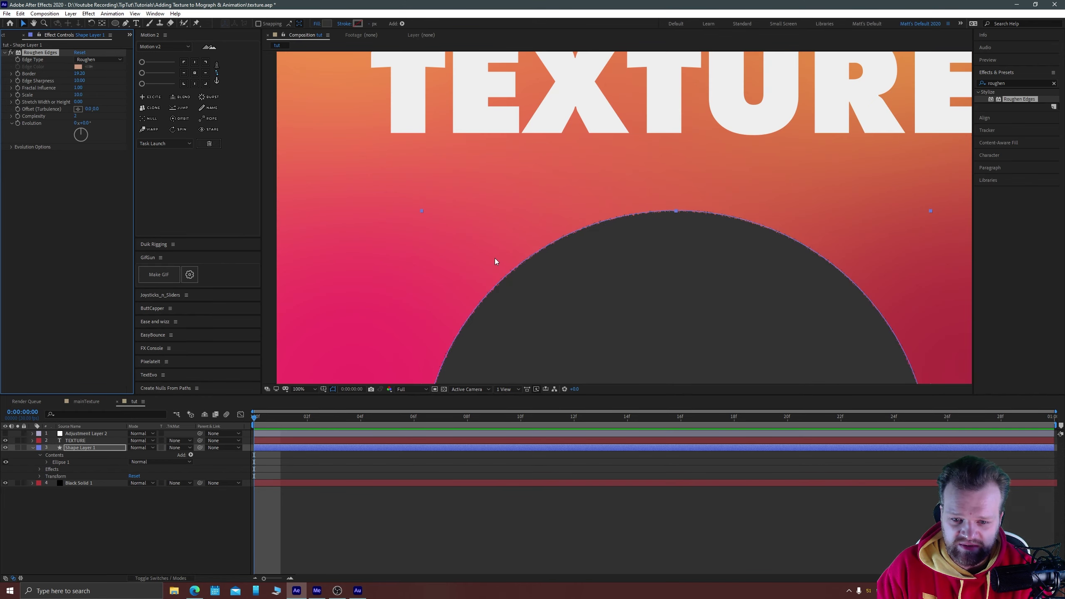
{"action": "scroll", "coordinate": [372, 217], "scroll_direction": "down", "scroll_amount": 2}
{"action": "left_click", "coordinate": [373, 216]}
{"action": "scroll", "coordinate": [741, 203], "scroll_direction": "up", "scroll_amount": 2}
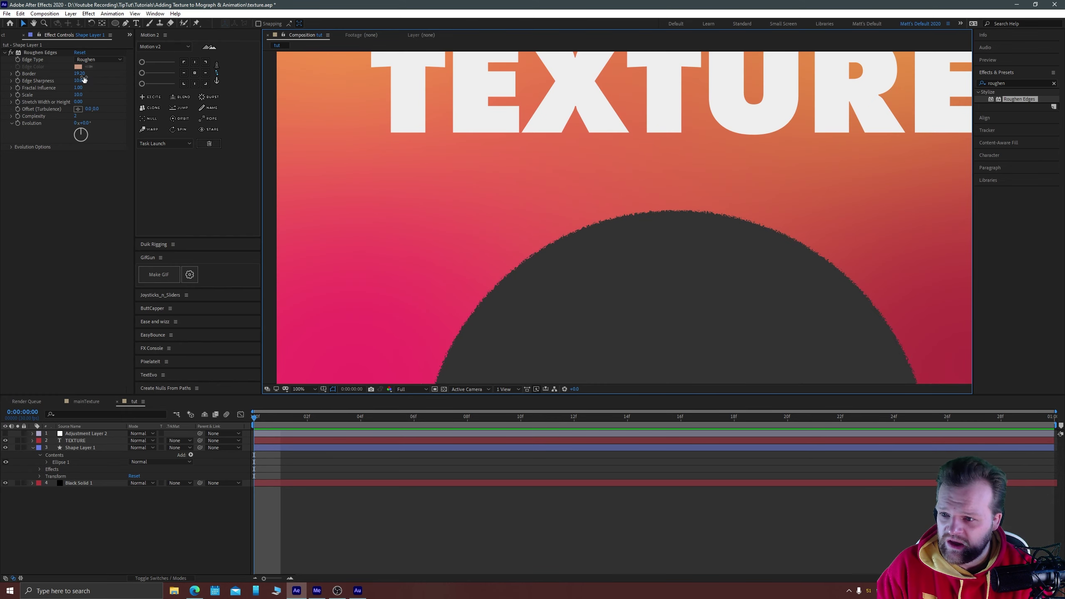
- Raise the circle's Roughen Edges Border to about 250 and view the whole composition
{"action": "left_click_drag", "start_coordinate": [78, 73], "coordinate": [939, 73]}
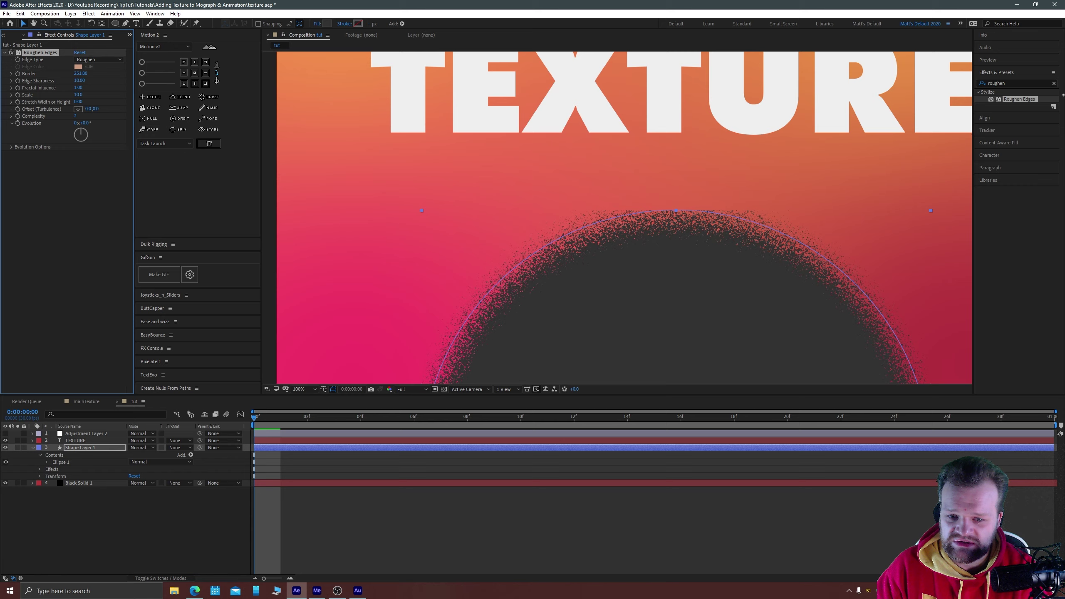
{"action": "scroll", "coordinate": [631, 231], "scroll_direction": "down", "scroll_amount": 2}
{"action": "scroll", "coordinate": [366, 213], "scroll_direction": "down", "scroll_amount": 2}
{"action": "left_click", "coordinate": [367, 212]}
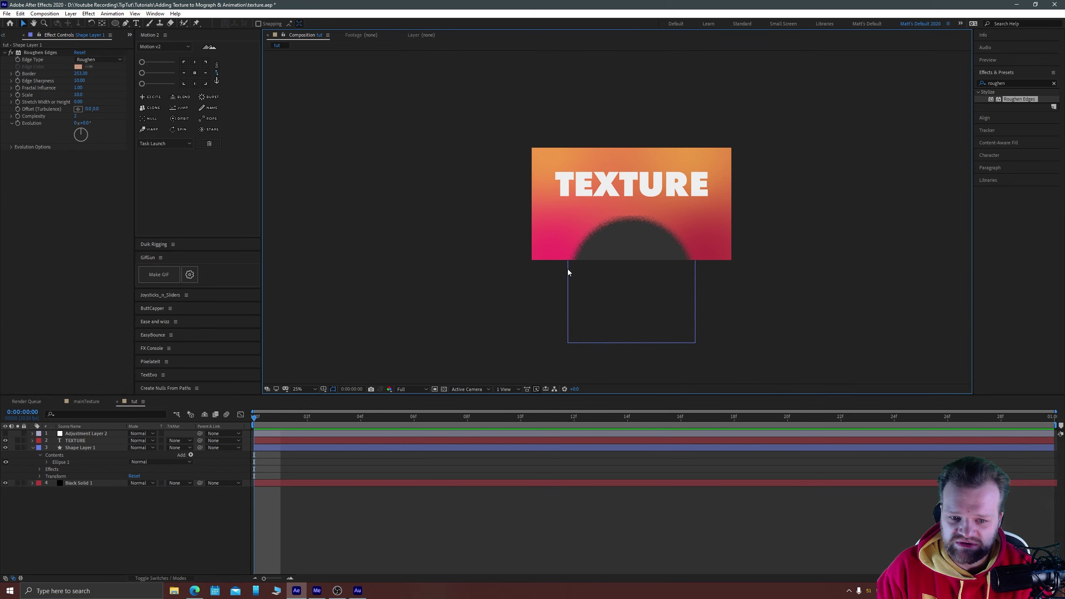
- Select the circle, set its Roughen Edges Border to 30 and inspect its upper edge
{"action": "left_click", "coordinate": [631, 243]}
{"action": "type", "text": "30"}
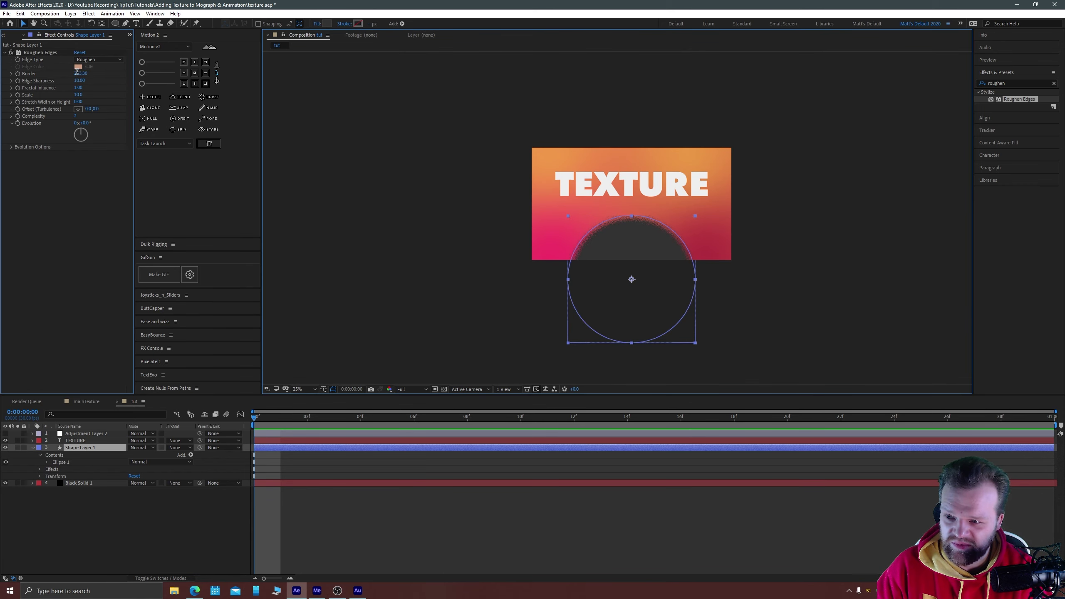
{"action": "key", "text": "Return"}
{"action": "scroll", "coordinate": [589, 222], "scroll_direction": "up", "scroll_amount": 2}
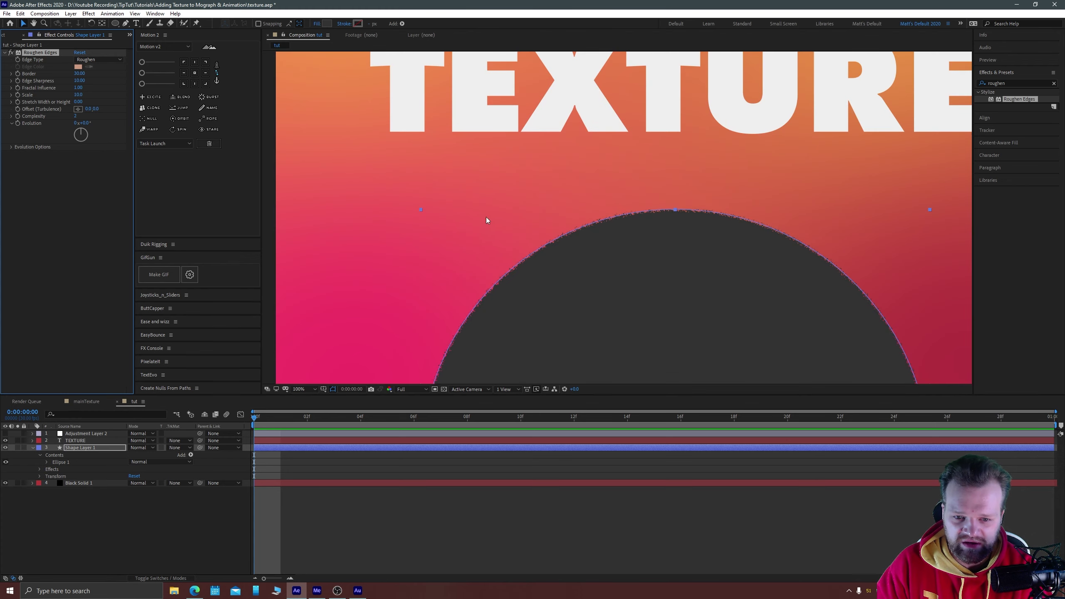
- Set the circle's Roughen Edges Border to 20 and deselect the layer to check the result
{"action": "left_click", "coordinate": [79, 74]}
{"action": "type", "text": "20"}
{"action": "key", "text": "Return"}
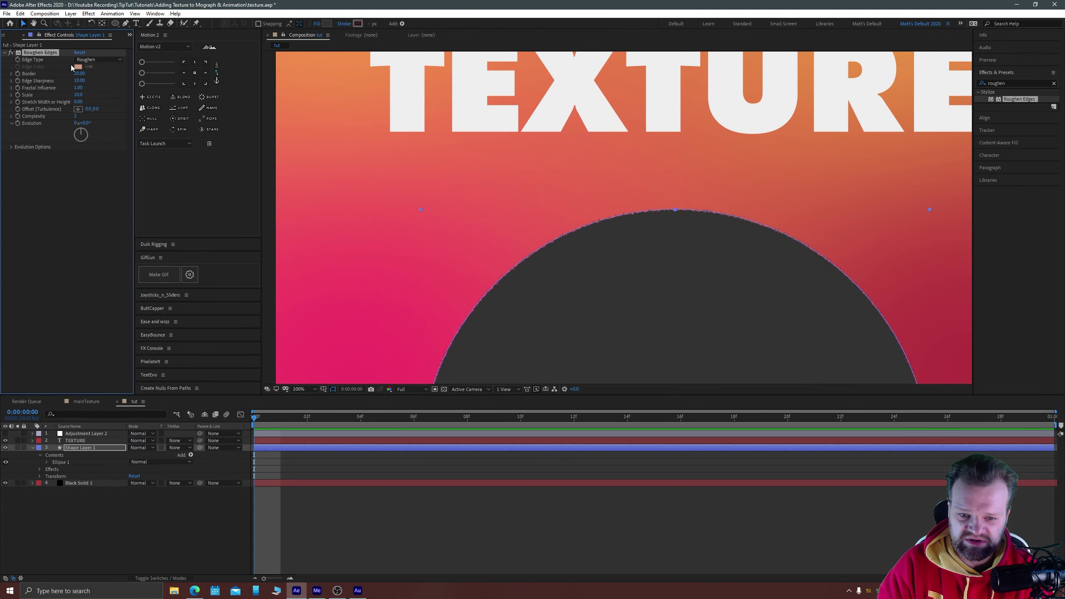
{"action": "left_click", "coordinate": [426, 230]}
{"action": "scroll", "coordinate": [519, 189], "scroll_direction": "down", "scroll_amount": 2}
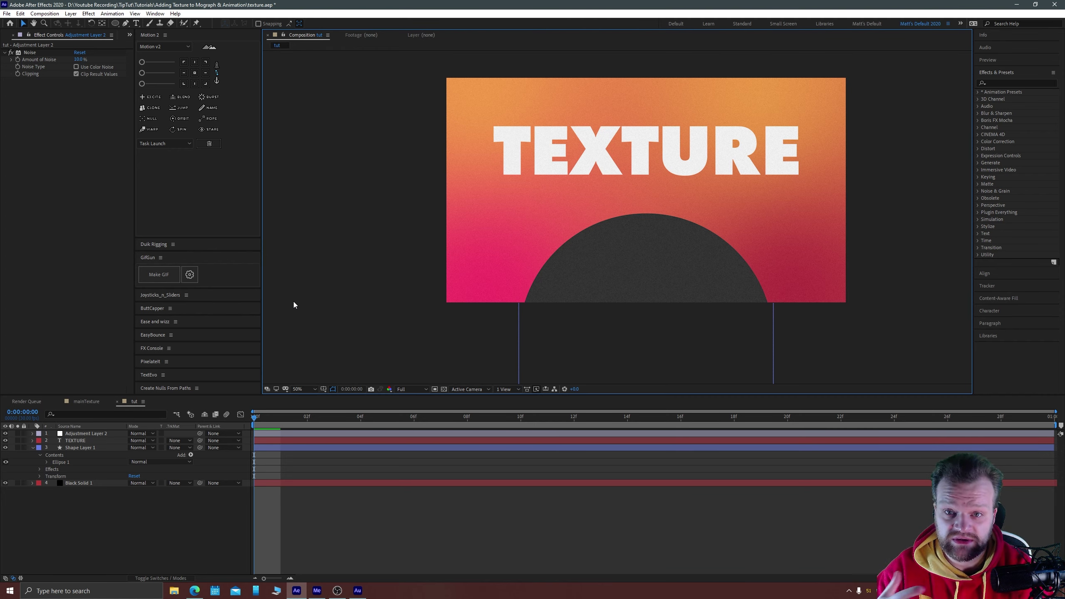
- Find the Turbulent Displace effect and apply it to the adjustment layer below Noise
{"action": "left_click", "coordinate": [997, 83]}
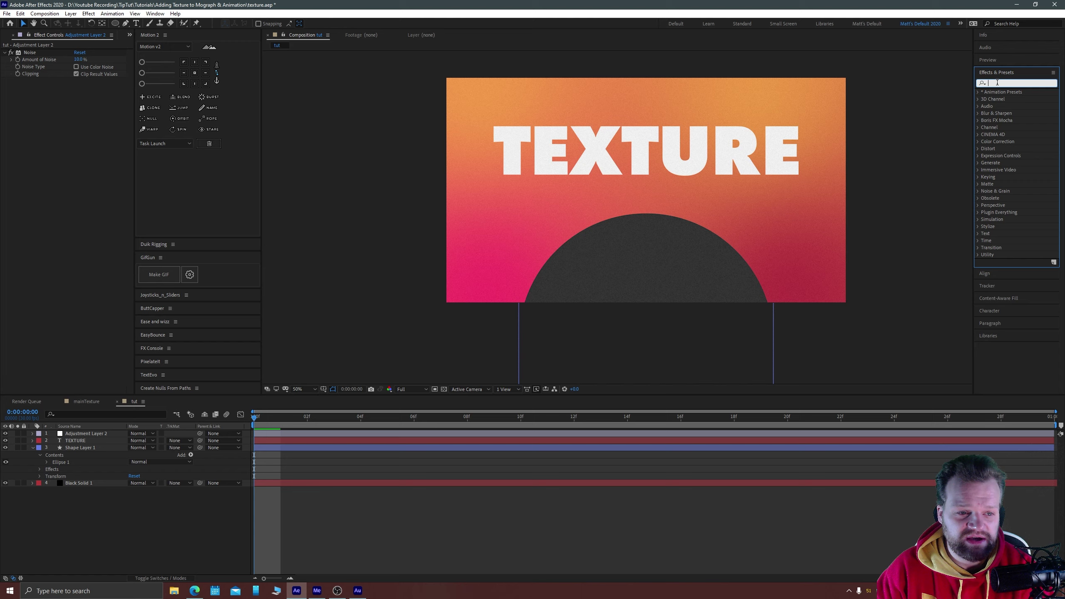
{"action": "type", "text": "tur"}
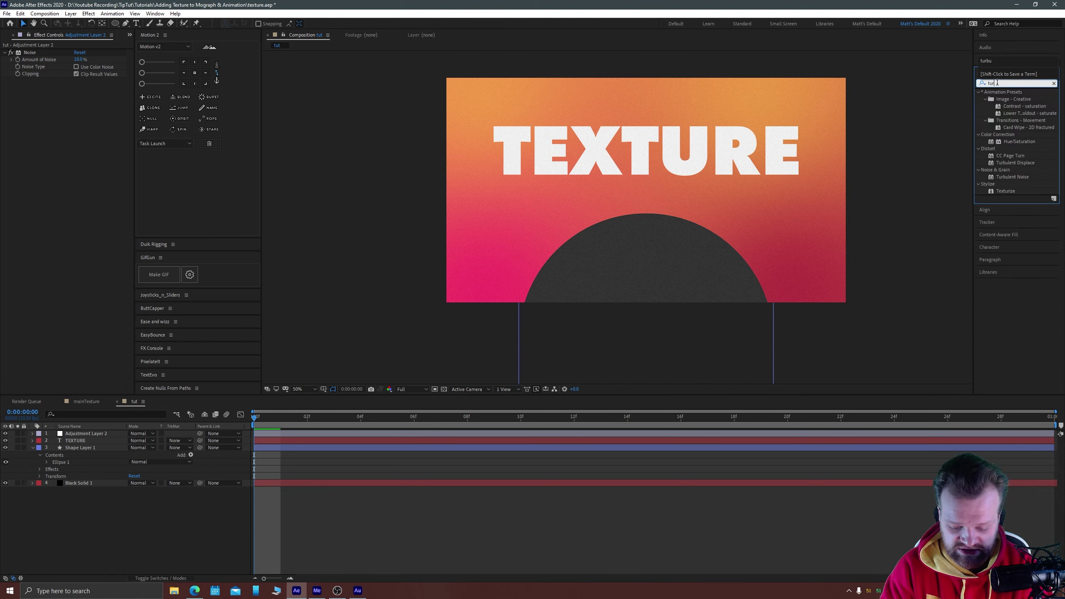
{"action": "type", "text": "bulen"}
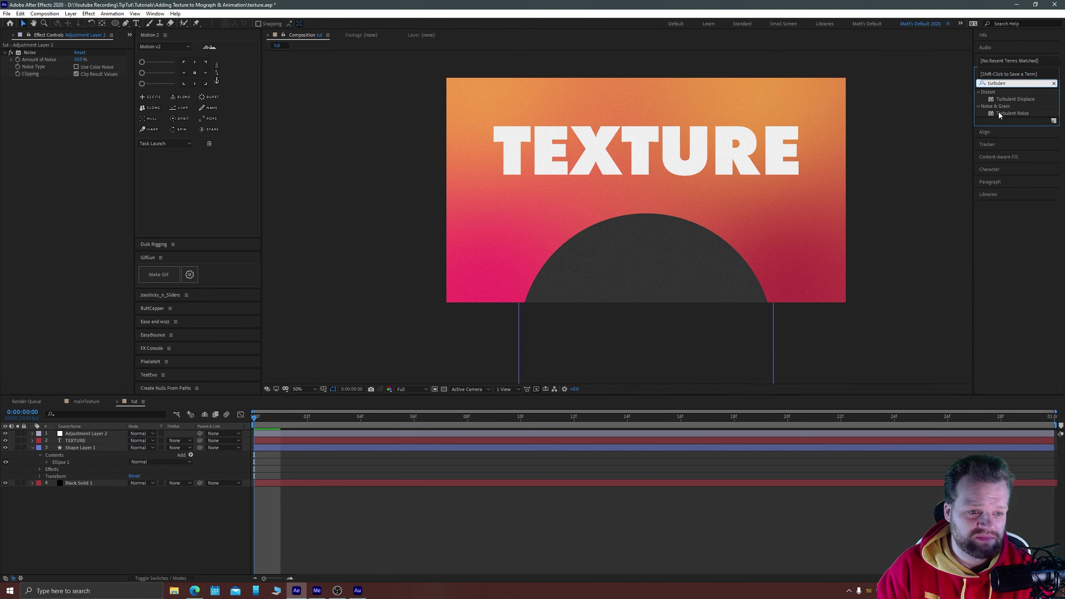
{"action": "left_click", "coordinate": [990, 100]}
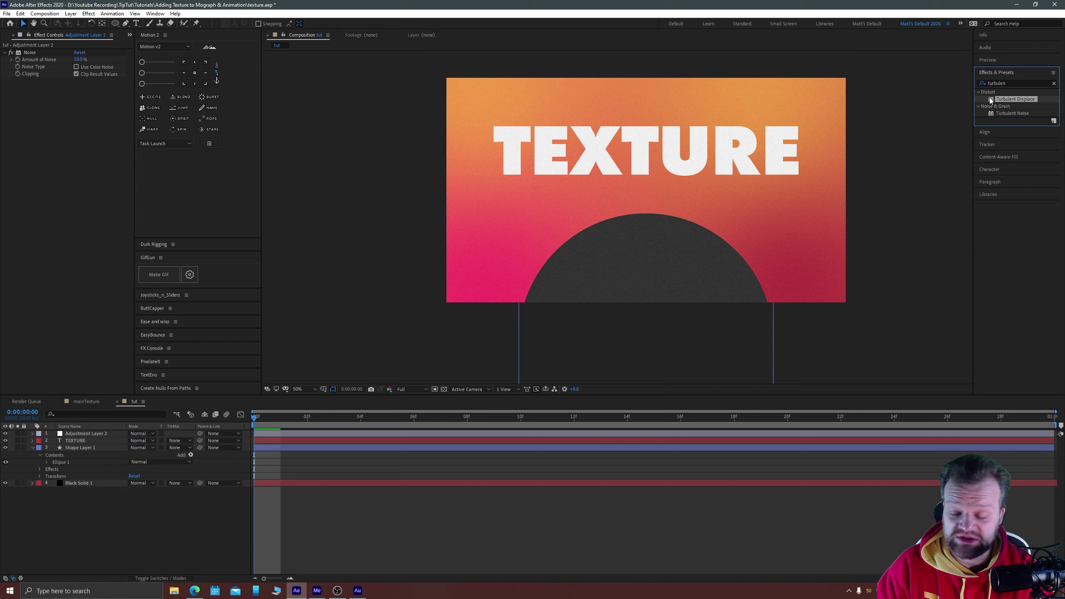
{"action": "left_click_drag", "start_coordinate": [991, 100], "coordinate": [56, 112]}
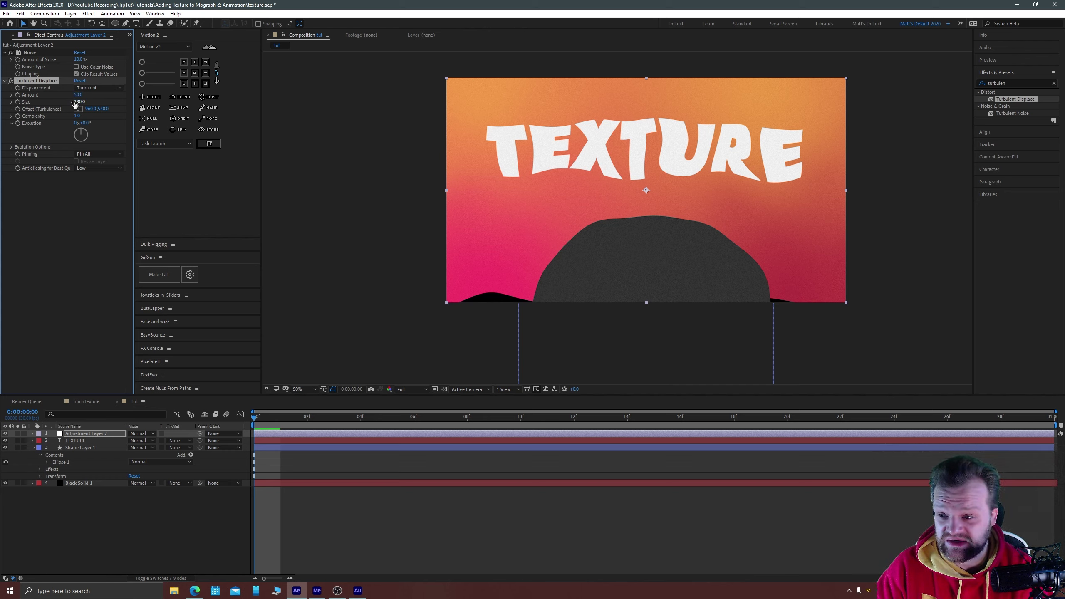
- Set the Turbulent Displace Size to 2 and inspect the edges of the circle and the TEXTURE title
{"action": "left_click", "coordinate": [79, 102]}
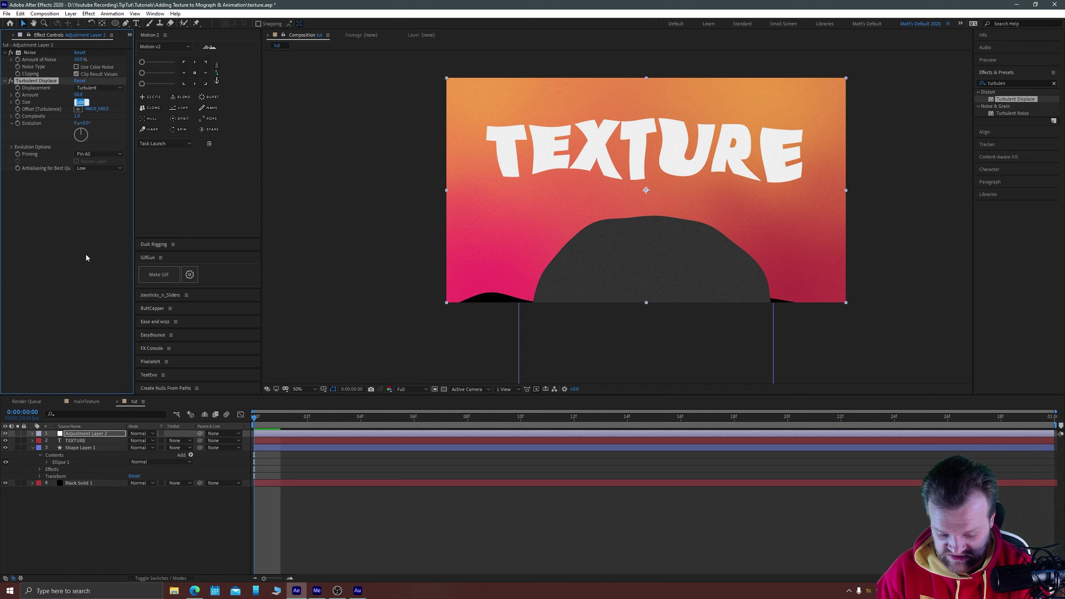
{"action": "type", "text": "2"}
{"action": "key", "text": "Return"}
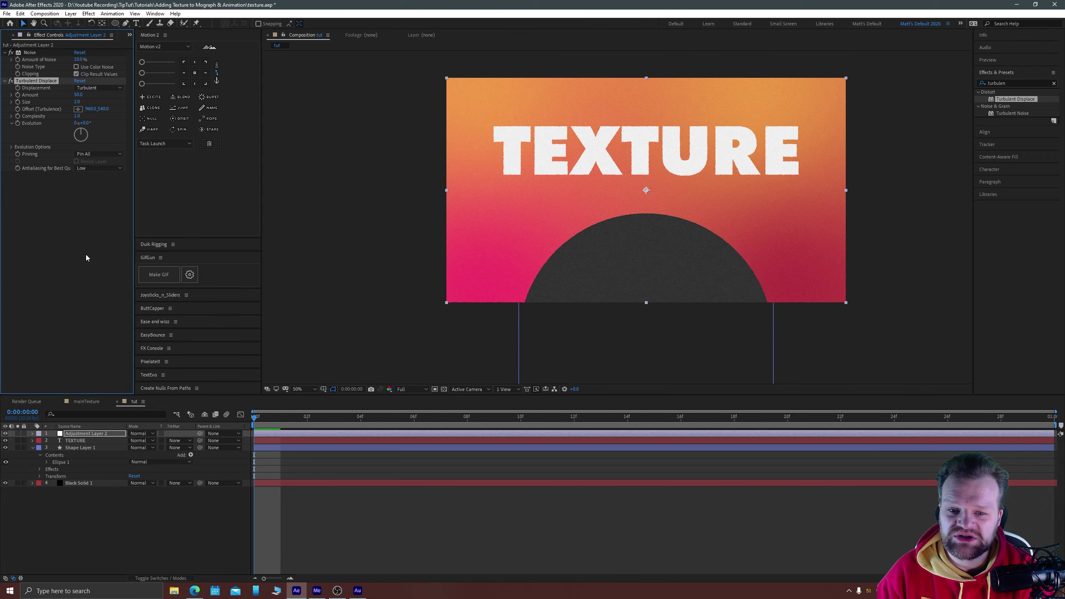
{"action": "scroll", "coordinate": [566, 165], "scroll_direction": "up", "scroll_amount": 4}
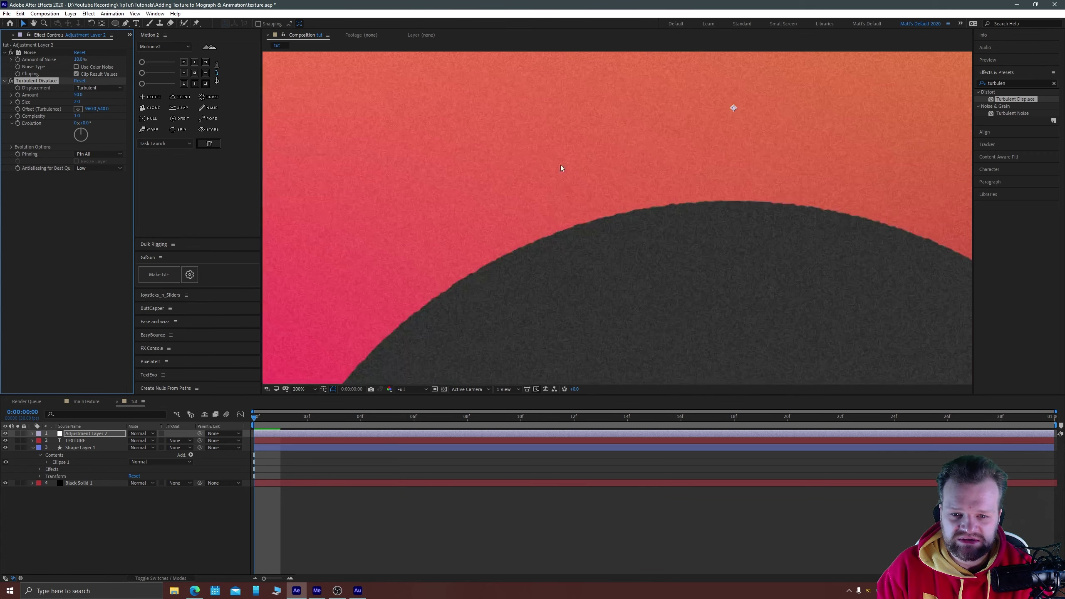
{"action": "scroll", "coordinate": [438, 252], "scroll_direction": "up", "scroll_amount": 1}
{"action": "left_click_drag", "start_coordinate": [399, 255], "coordinate": [563, 303]}
{"action": "scroll", "coordinate": [598, 247], "scroll_direction": "down", "scroll_amount": 1}
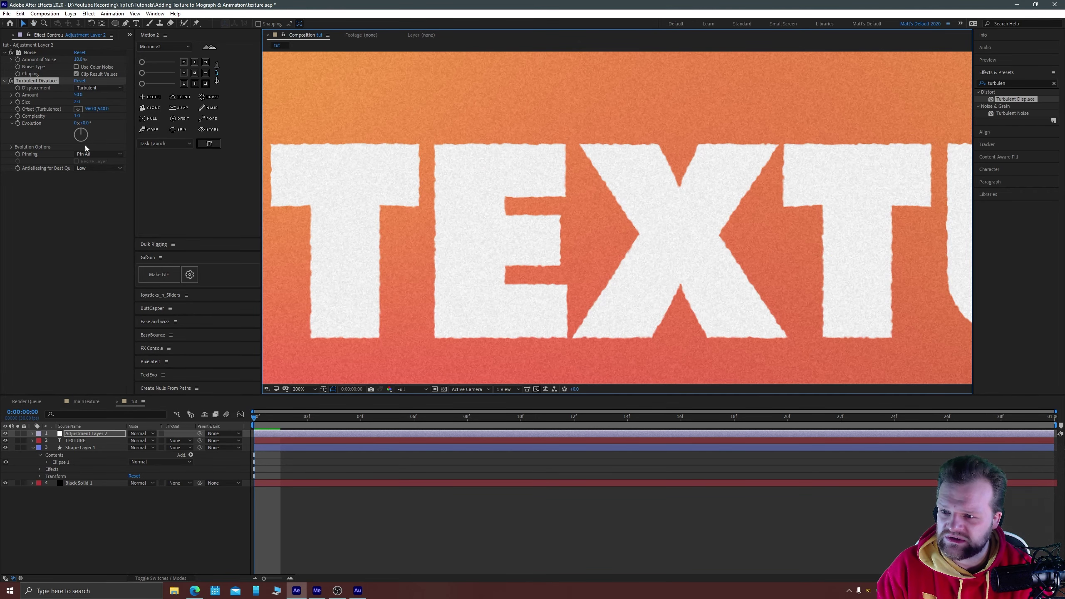
- Raise the Turbulent Displace Amount to about 755 and view its effect on the full composition
{"action": "left_click_drag", "start_coordinate": [78, 95], "coordinate": [404, 93]}
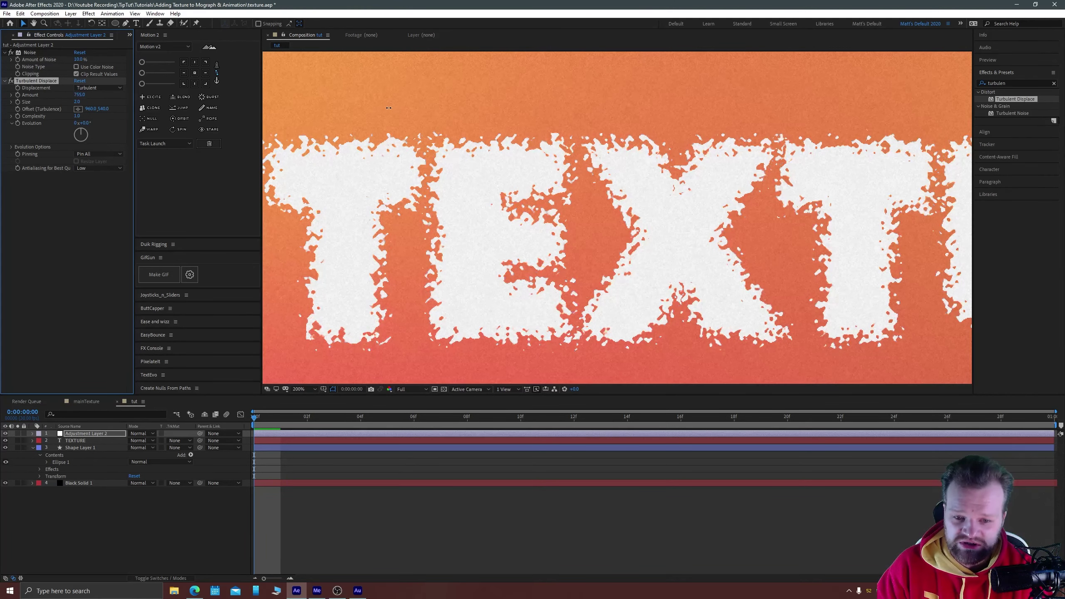
{"action": "scroll", "coordinate": [761, 237], "scroll_direction": "down", "scroll_amount": 2}
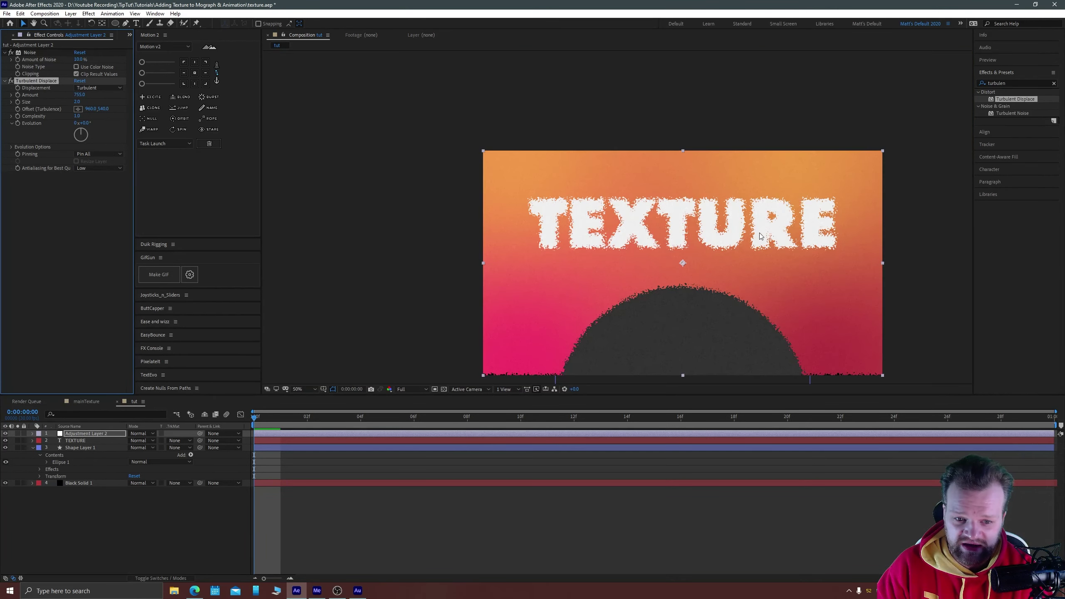
{"action": "left_click_drag", "start_coordinate": [80, 95], "coordinate": [69, 95]}
- Set the Turbulent Displace Amount to 35 and check the TEXTURE title and circle edges
{"action": "left_click", "coordinate": [80, 95]}
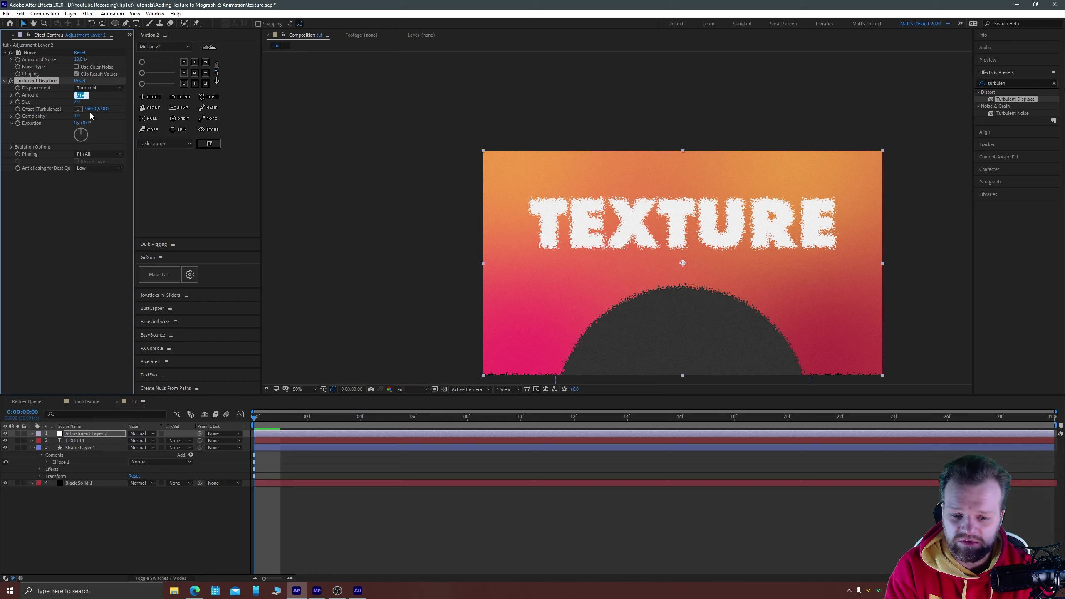
{"action": "type", "text": "35"}
{"action": "key", "text": "Return"}
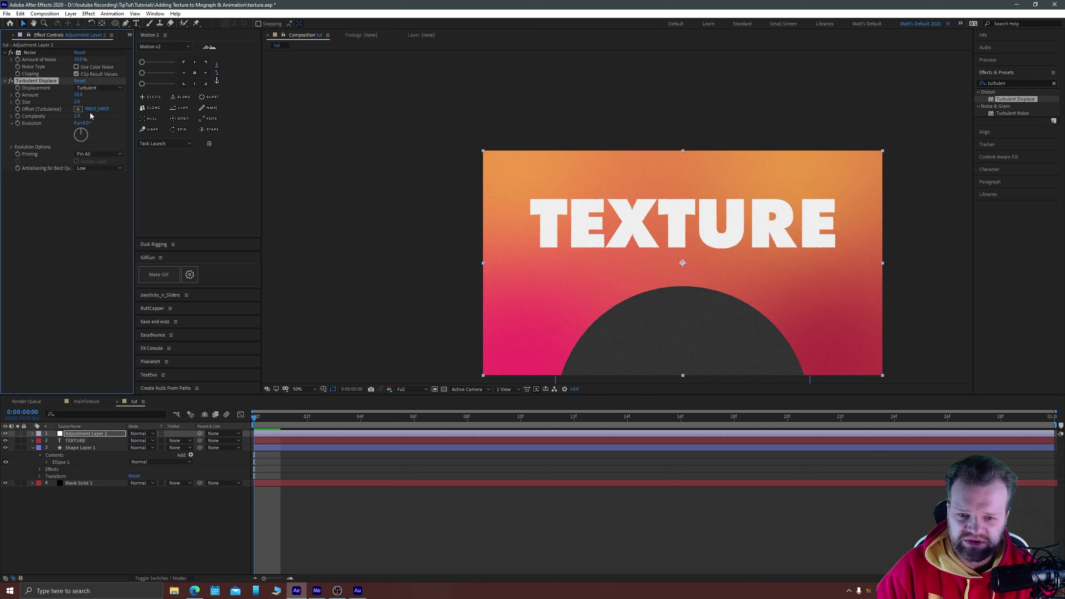
{"action": "scroll", "coordinate": [544, 228], "scroll_direction": "up", "scroll_amount": 4}
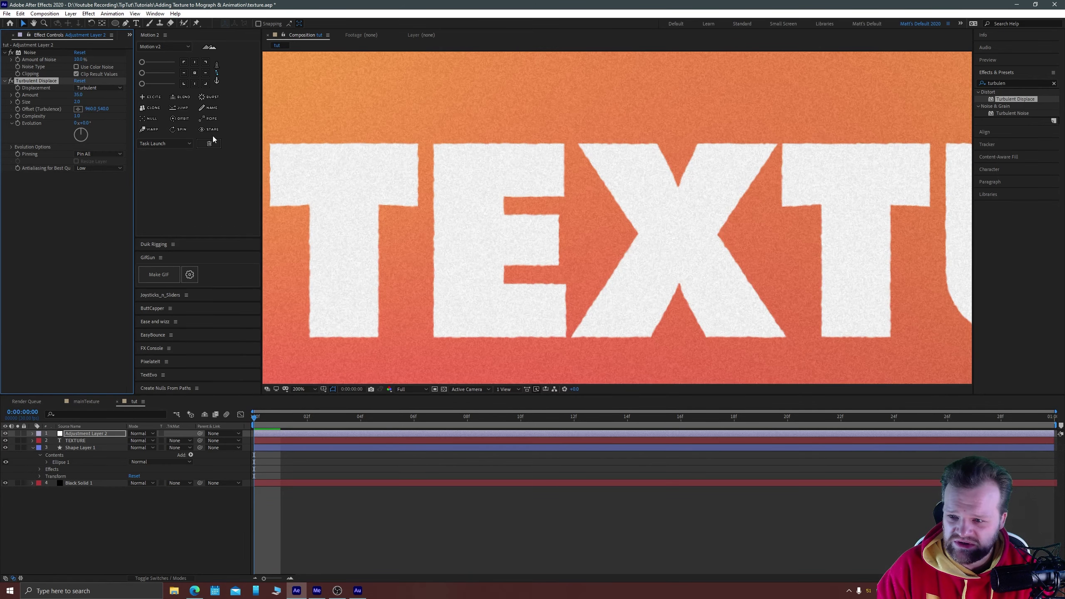
{"action": "scroll", "coordinate": [713, 170], "scroll_direction": "down", "scroll_amount": 2}
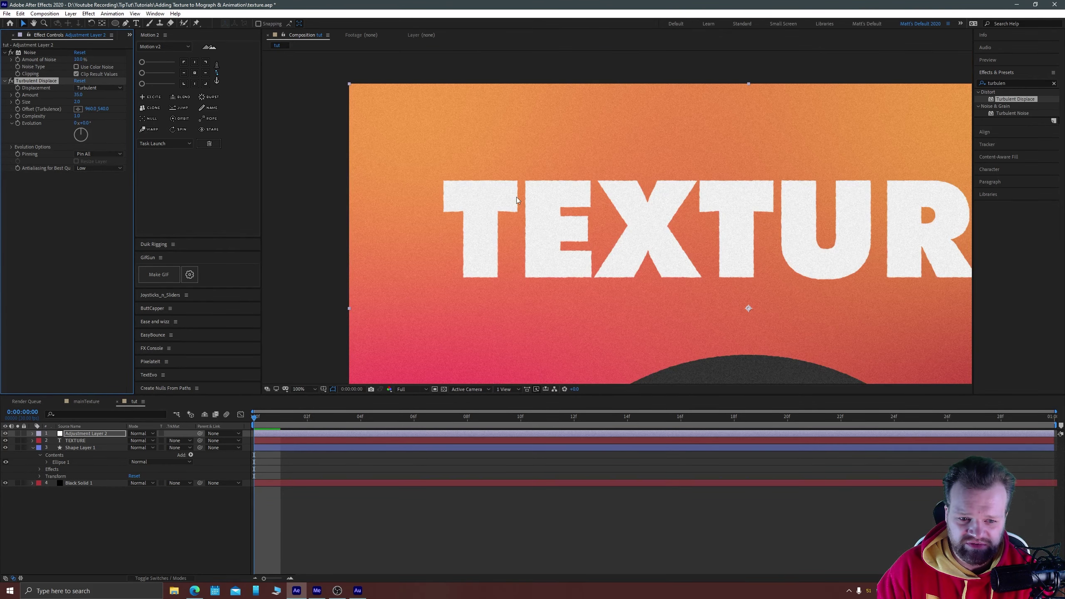
{"action": "left_click_drag", "start_coordinate": [709, 260], "coordinate": [608, 198]}
{"action": "key", "text": "v"}
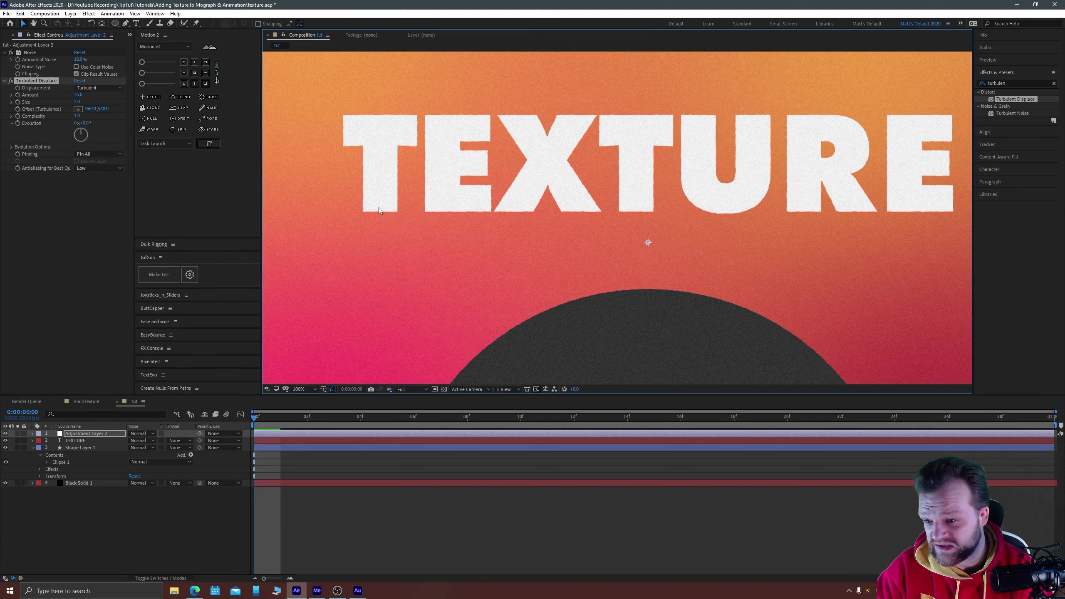
- Set the Turbulent Displace Complexity to 10 and inspect the edges of the title's X up close
{"action": "left_click", "coordinate": [78, 116]}
{"action": "type", "text": "10"}
{"action": "key", "text": "Return"}
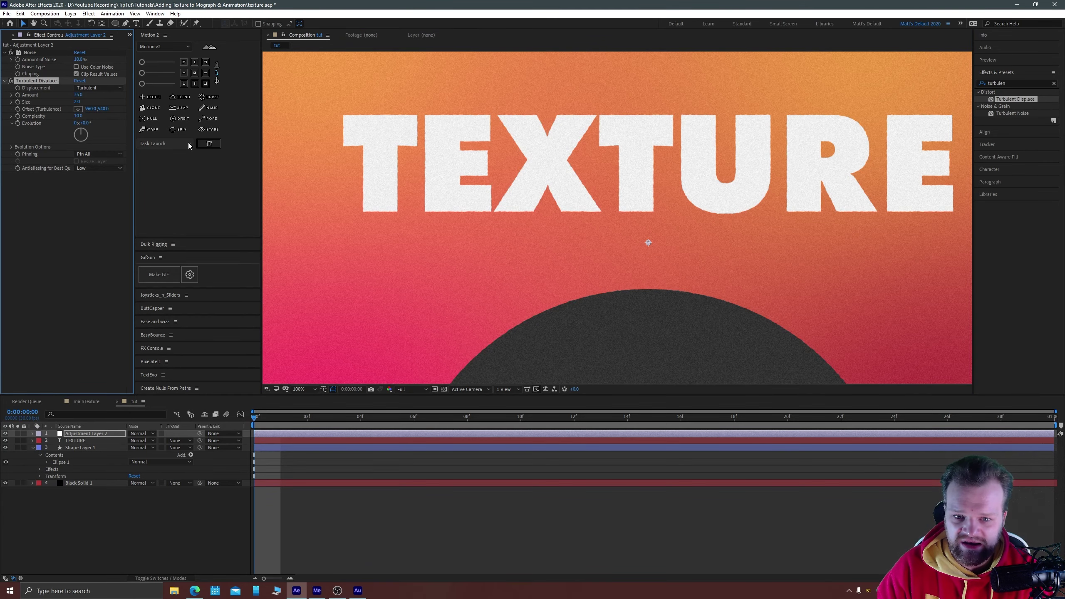
{"action": "scroll", "coordinate": [580, 199], "scroll_direction": "up", "scroll_amount": 4}
{"action": "left_click_drag", "start_coordinate": [429, 95], "coordinate": [564, 295]}
{"action": "left_click_drag", "start_coordinate": [484, 160], "coordinate": [512, 213]}
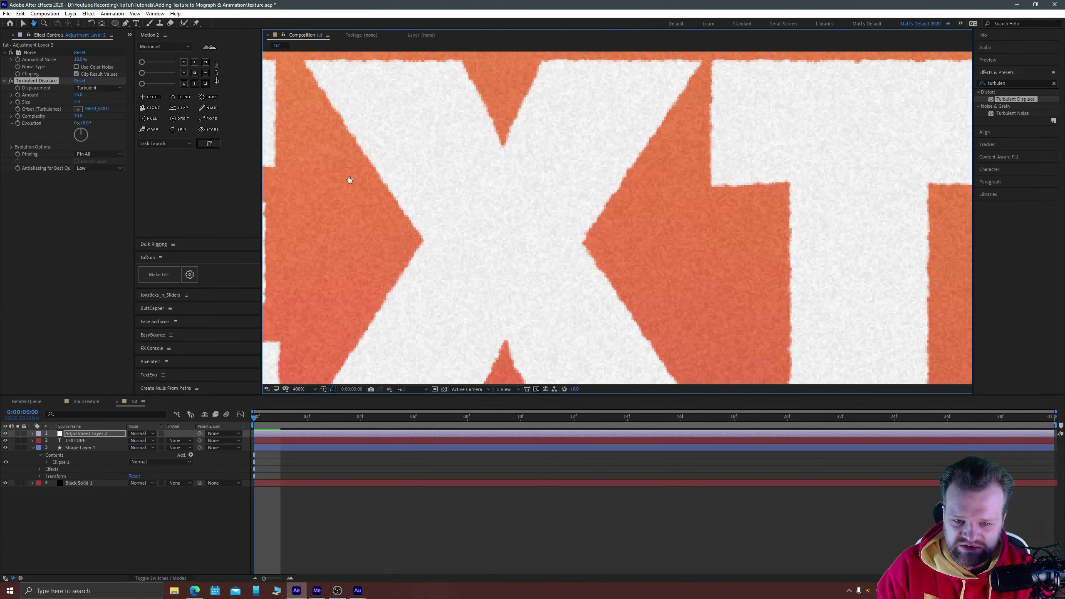
- Compare the title's edges at Turbulent Displace Complexity 1 and restore the Complexity to 10
{"action": "left_click", "coordinate": [76, 115]}
{"action": "type", "text": "5"}
{"action": "key", "text": "Return"}
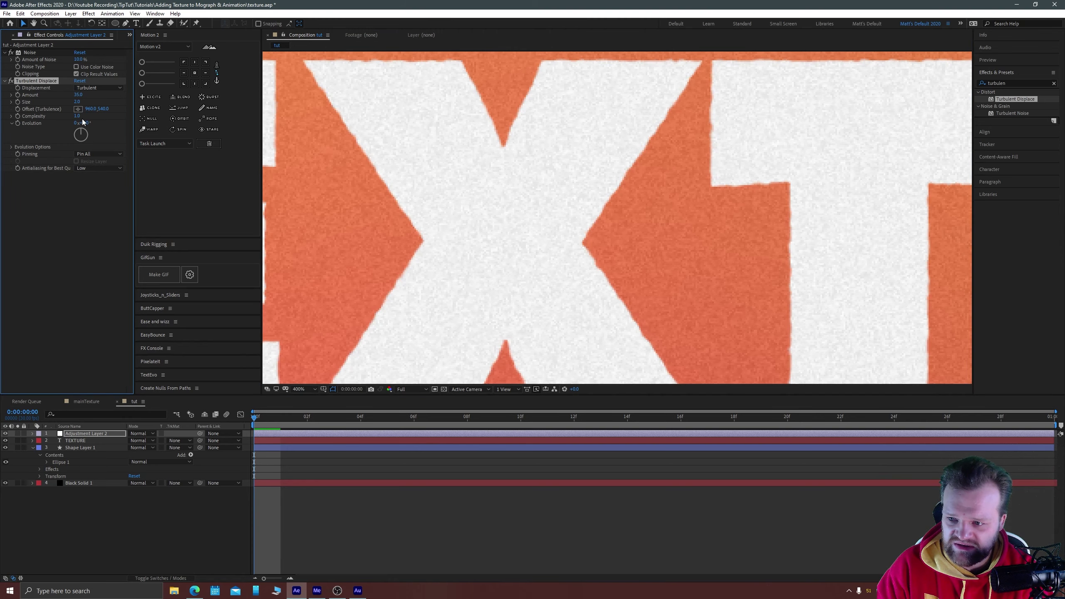
{"action": "left_click", "coordinate": [76, 113]}
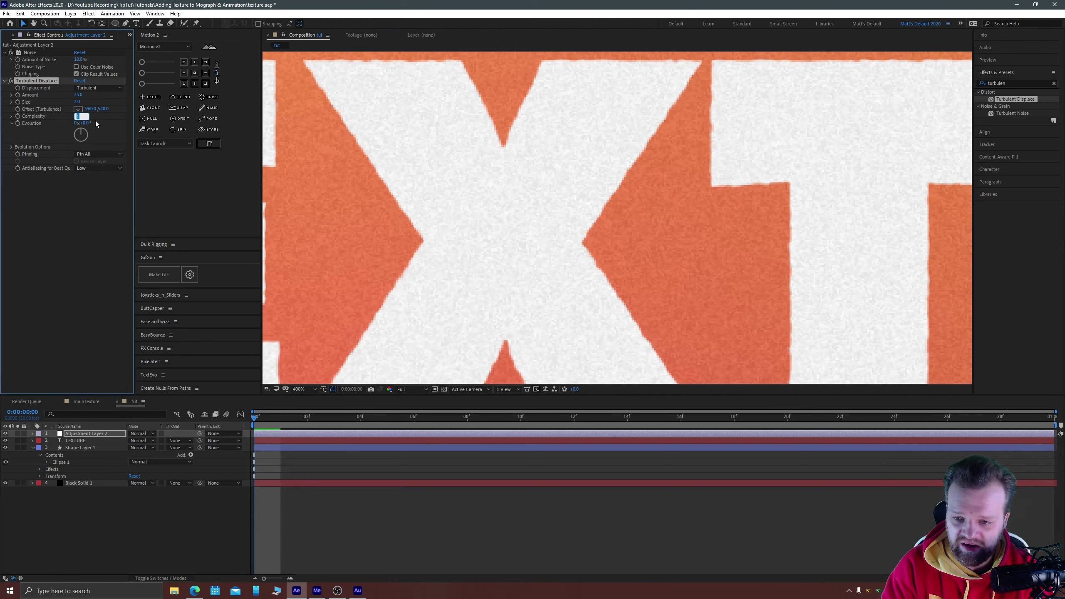
{"action": "key", "text": "Return"}
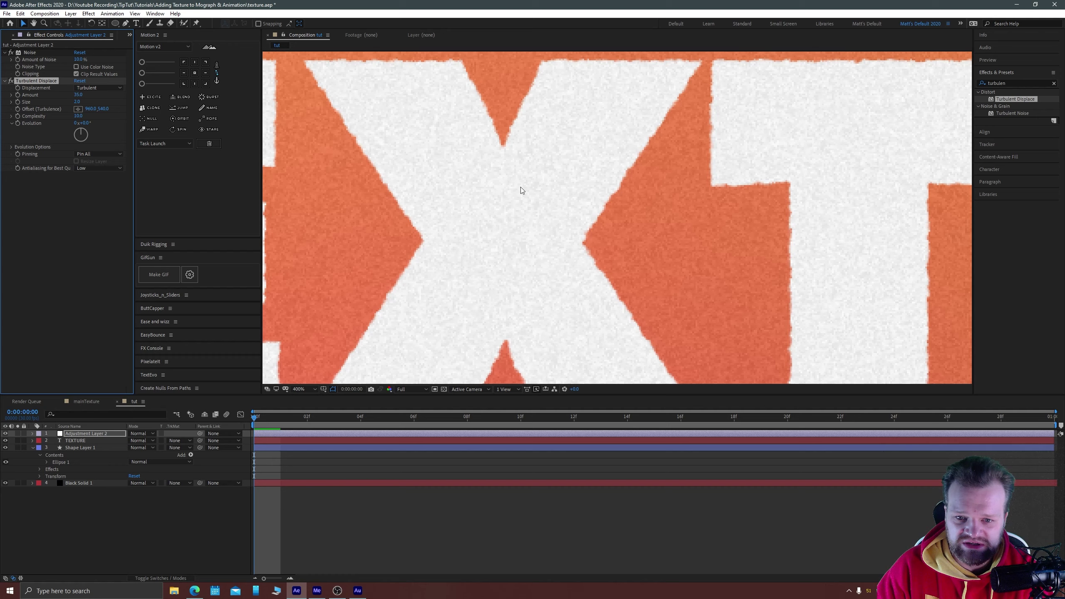
- Set the Turbulent Displace Displacement type to Turbulent Smoother and view the full composition
{"action": "left_click", "coordinate": [80, 89]}
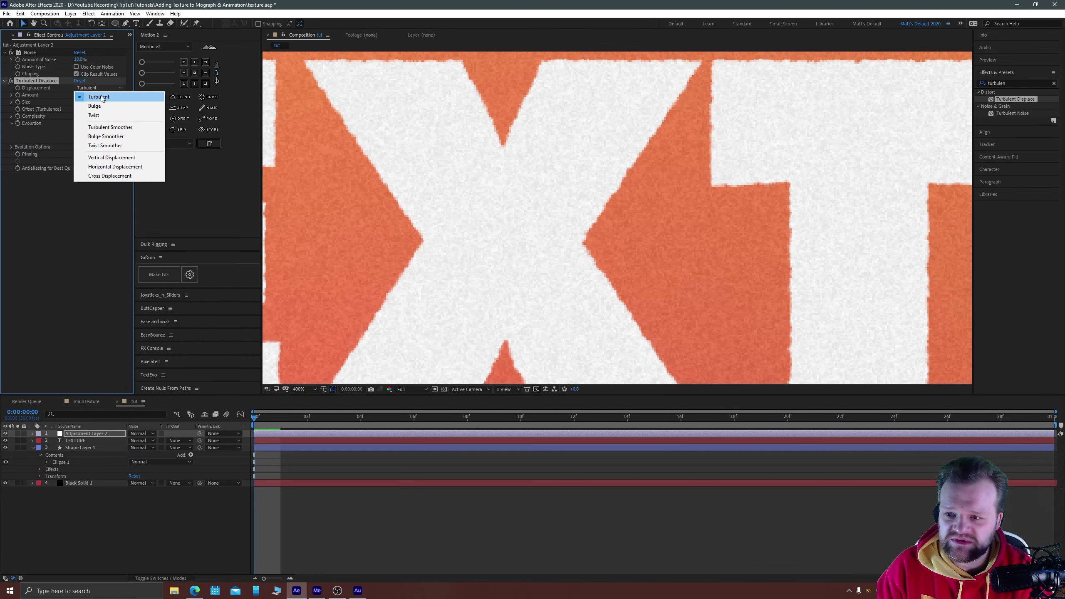
{"action": "left_click", "coordinate": [117, 128]}
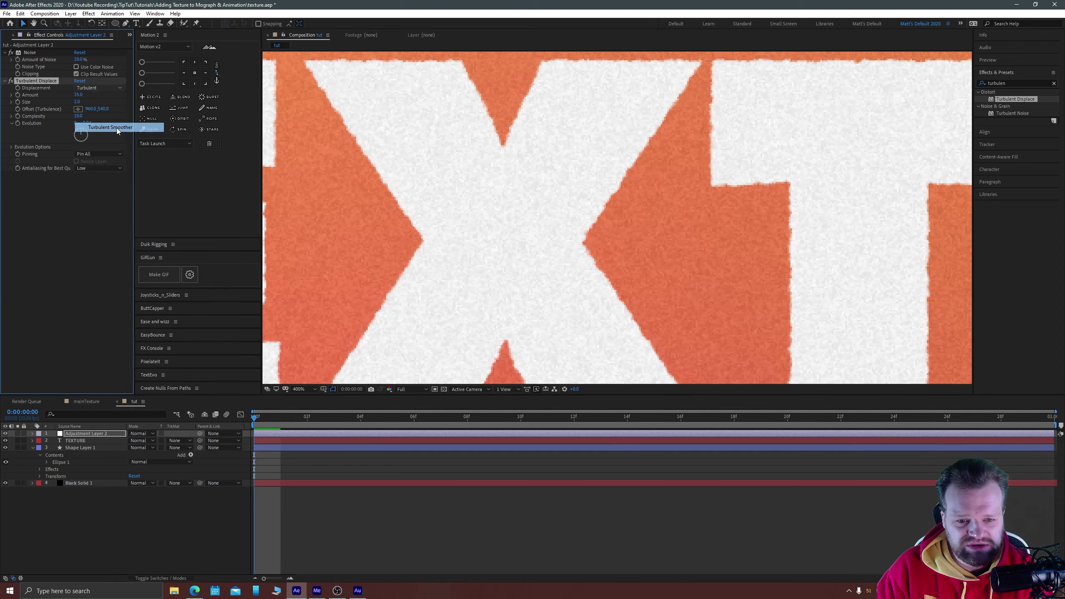
{"action": "scroll", "coordinate": [599, 222], "scroll_direction": "down", "scroll_amount": 2}
{"action": "scroll", "coordinate": [599, 223], "scroll_direction": "down", "scroll_amount": 4}
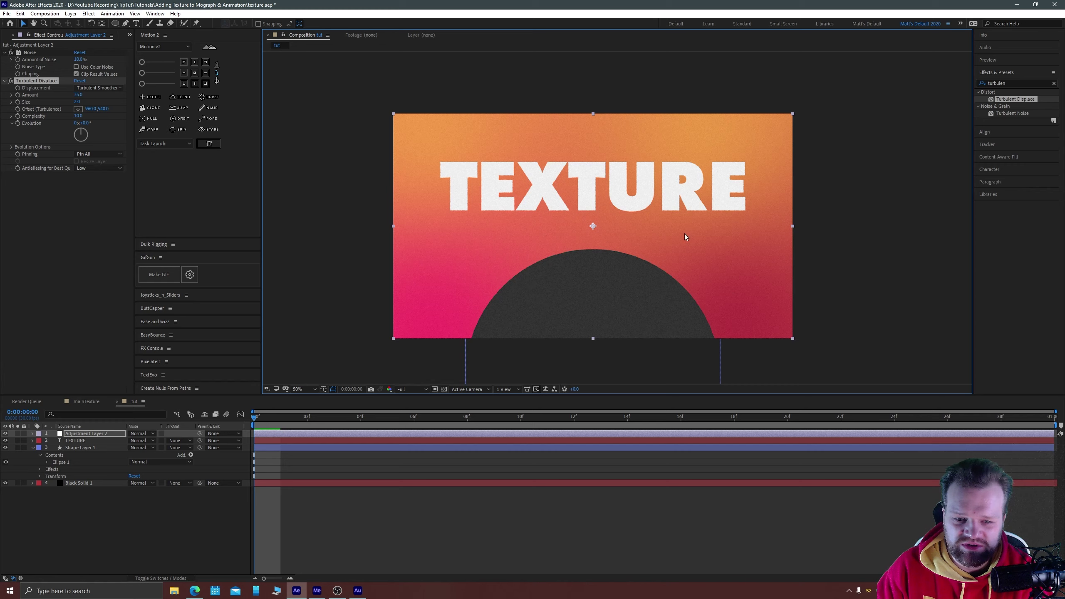
{"action": "left_click", "coordinate": [322, 165]}
{"action": "left_click", "coordinate": [113, 236]}
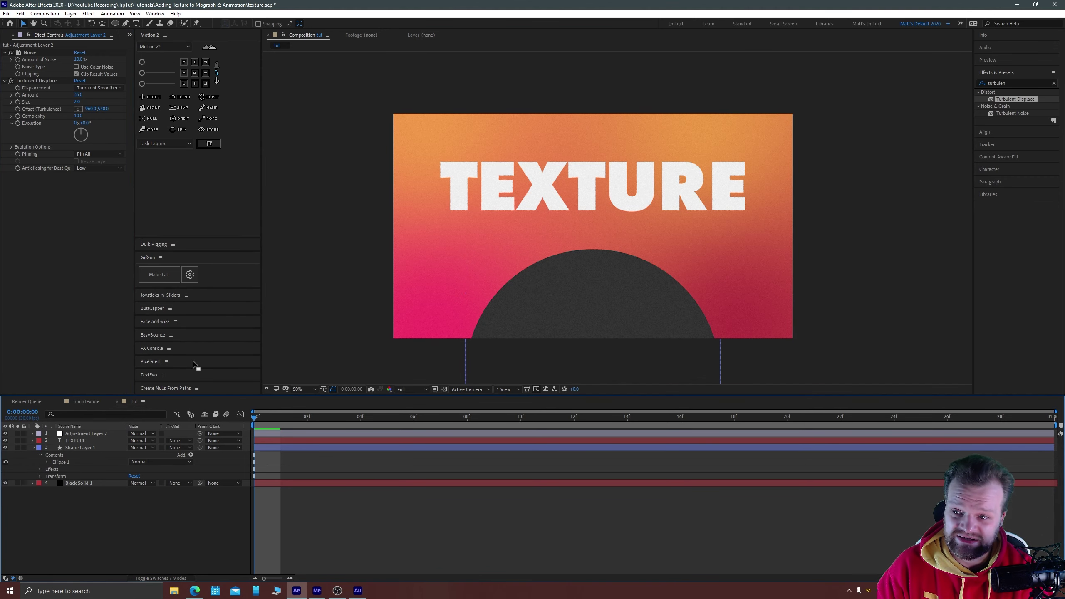
- Open the assets folder in the project and preview the plastic texture images
{"action": "left_click", "coordinate": [128, 35]}
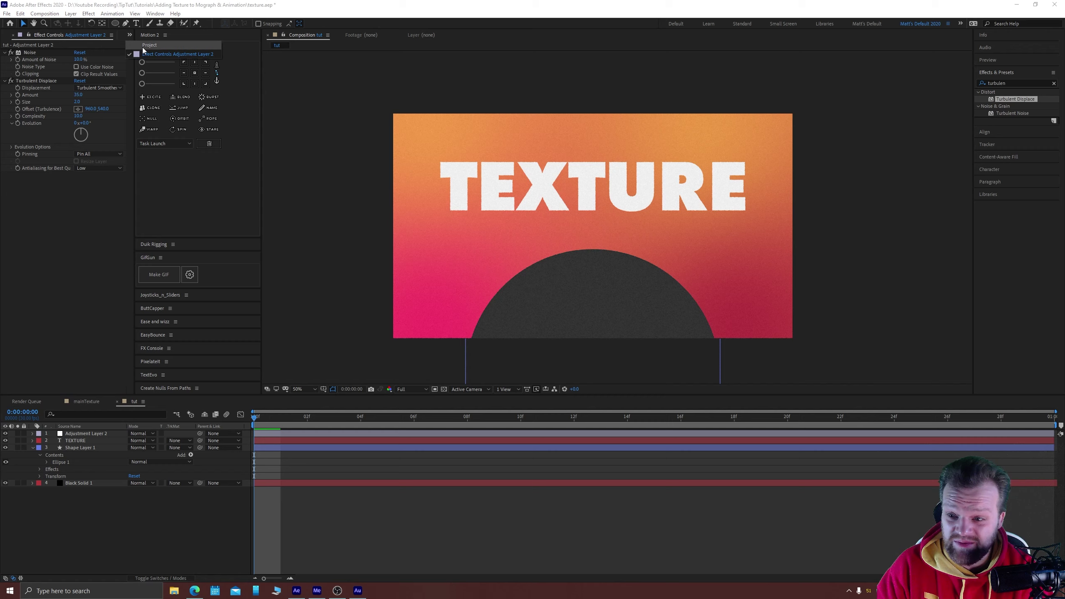
{"action": "left_click", "coordinate": [146, 47]}
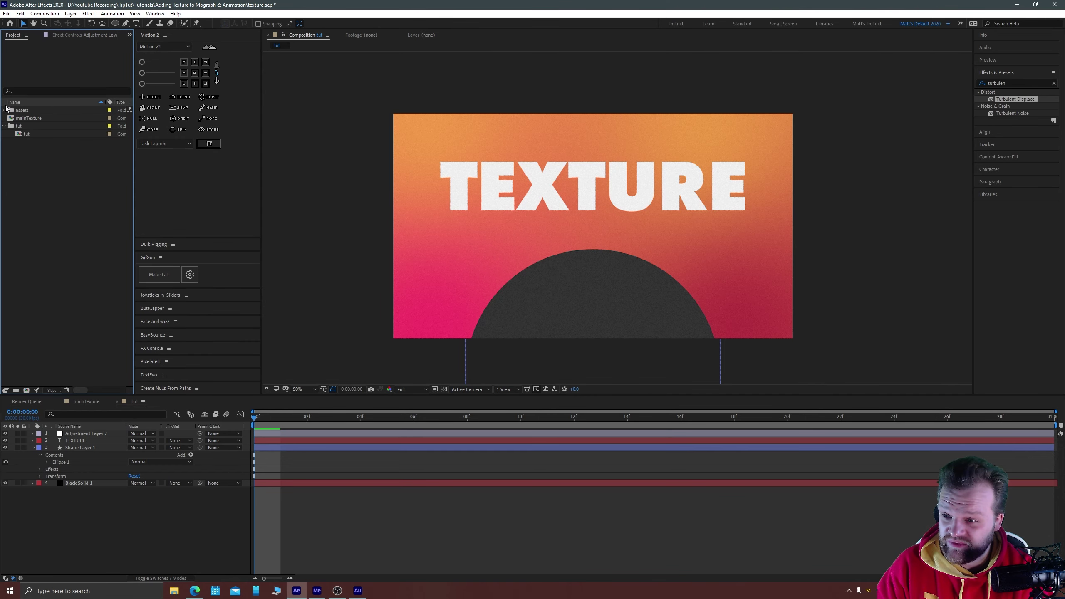
{"action": "left_click", "coordinate": [5, 110]}
{"action": "left_click", "coordinate": [29, 119]}
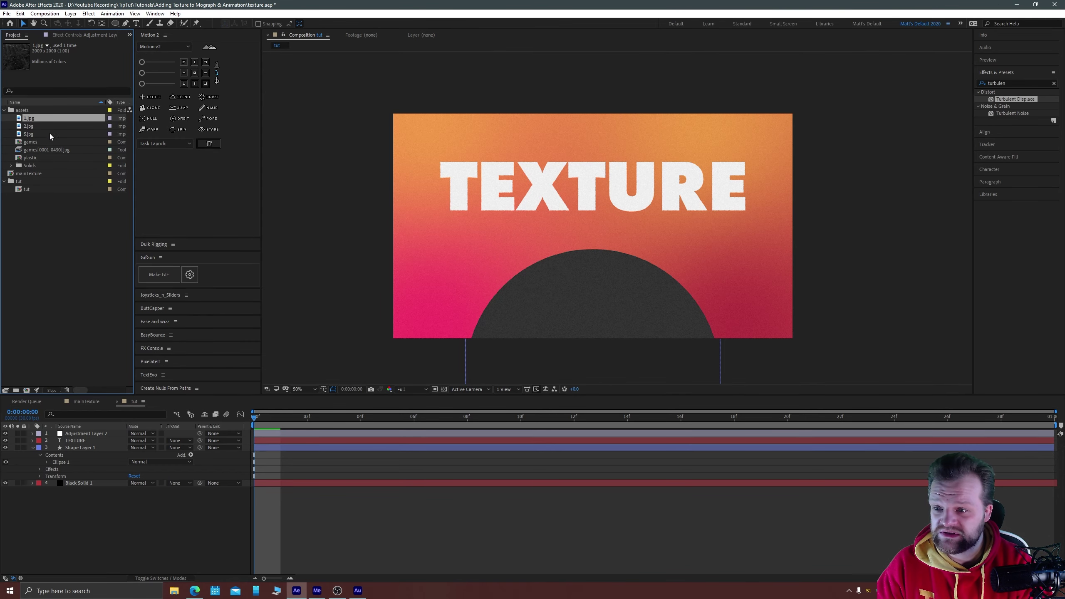
{"action": "double_click", "coordinate": [21, 119]}
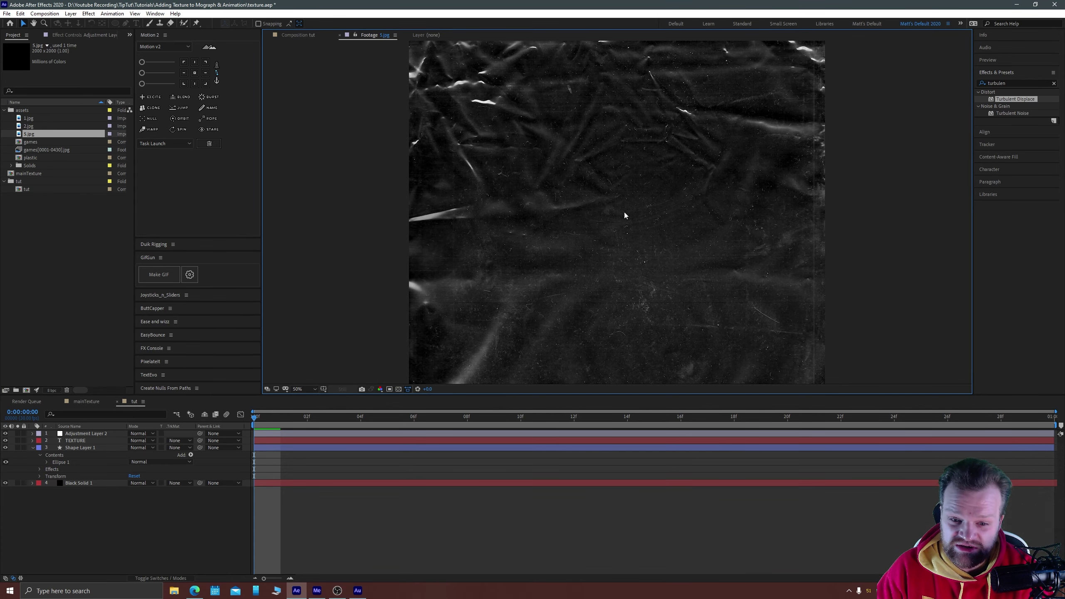
{"action": "key", "text": "Up"}
{"action": "key", "text": "Up"}
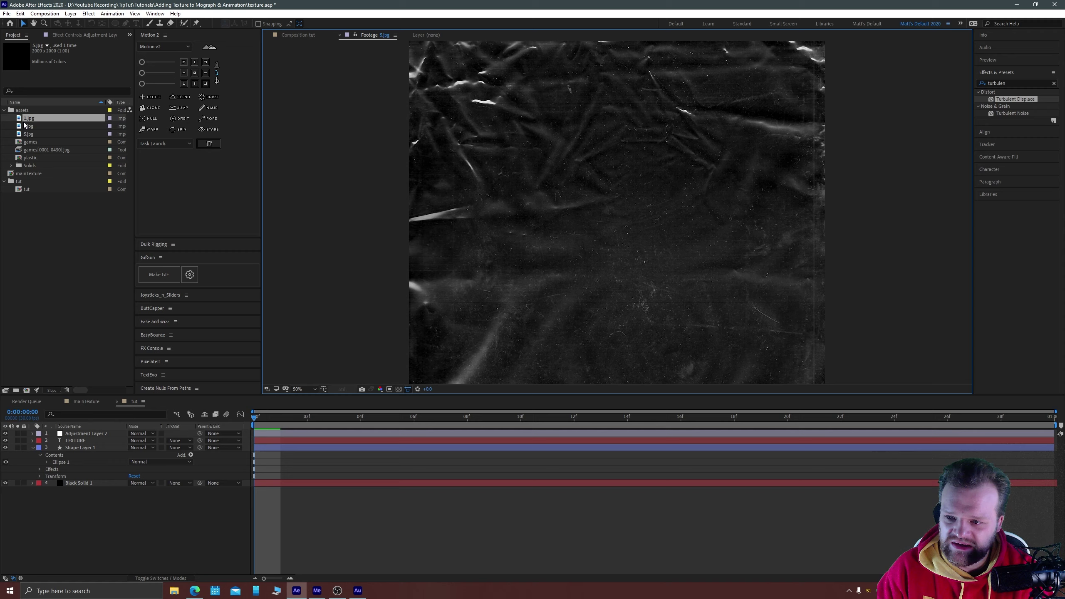
{"action": "left_click", "coordinate": [143, 503]}
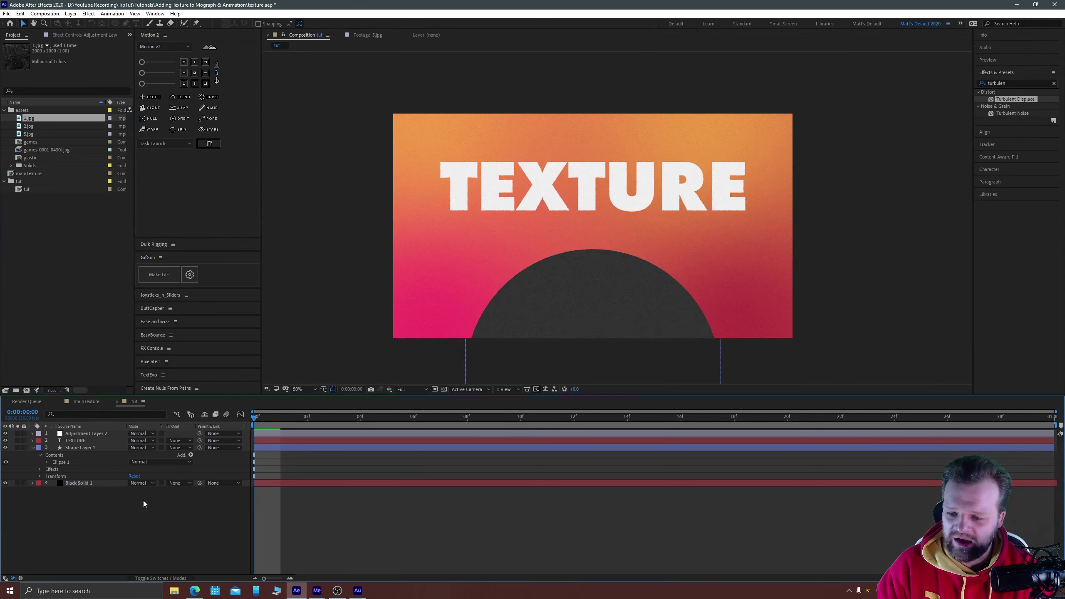
- Create a new composition named texture
{"action": "left_click", "coordinate": [44, 13]}
{"action": "left_click", "coordinate": [59, 22]}
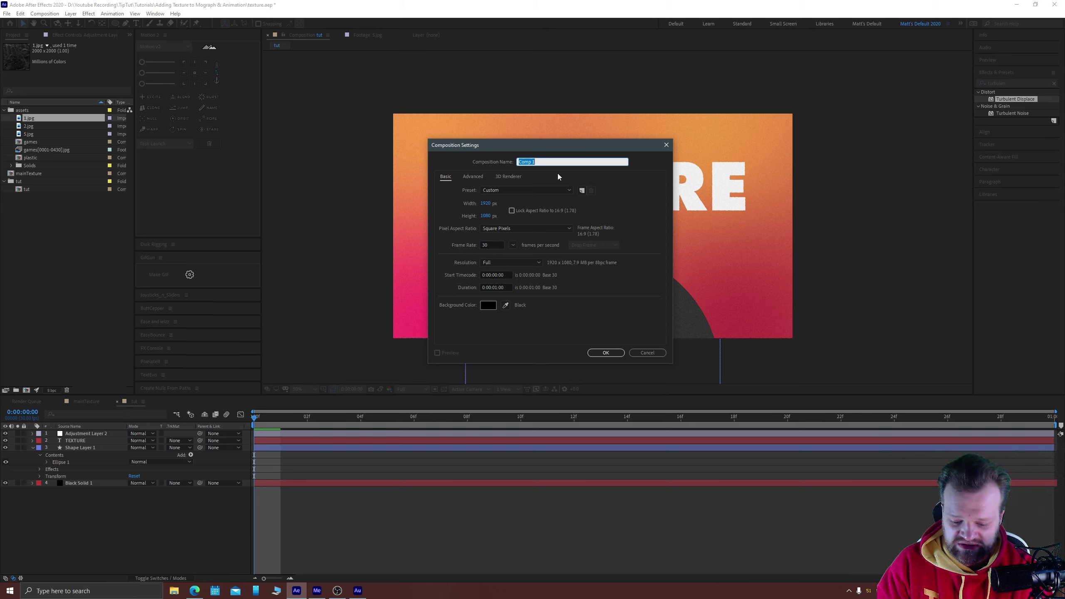
{"action": "type", "text": "texture"}
{"action": "key", "text": "Return"}
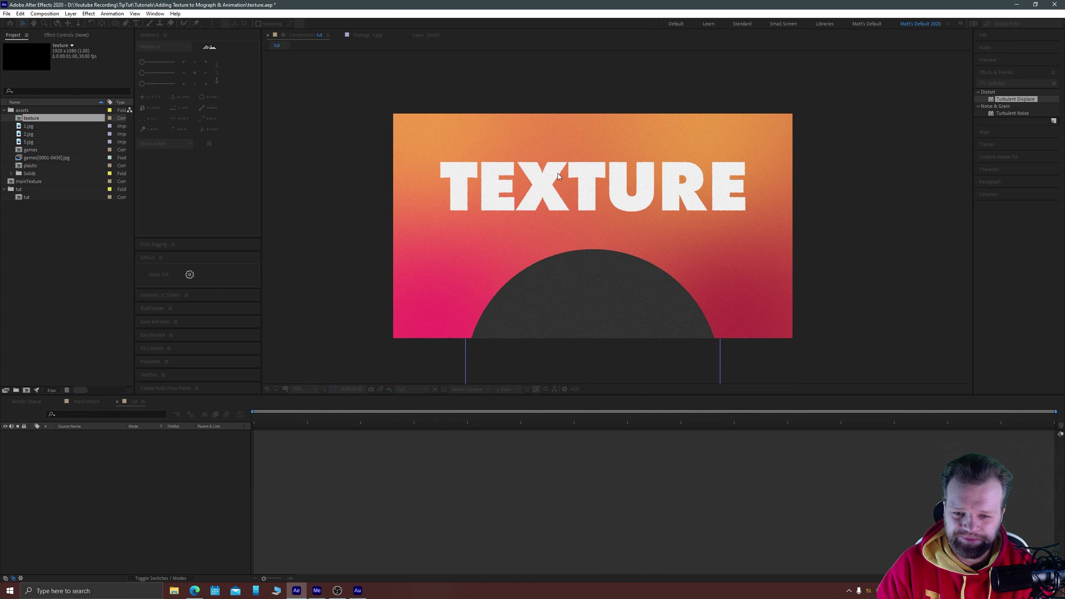
- Add the three JPG texture images from the assets folder to the texture composition
{"action": "left_click", "coordinate": [28, 118]}
{"action": "left_click", "coordinate": [29, 134], "text": "shift"}
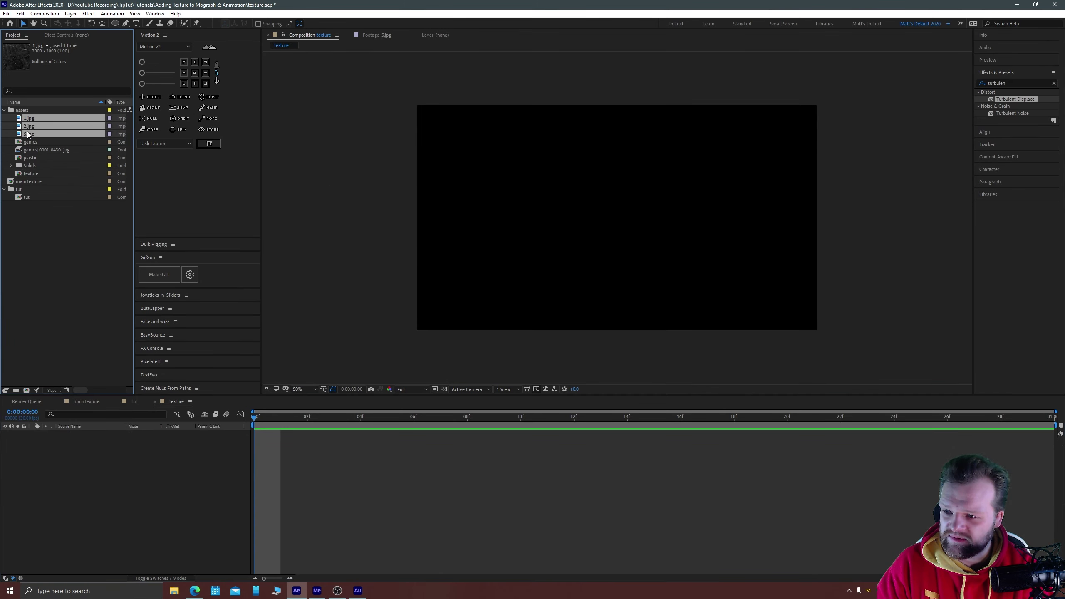
{"action": "left_click_drag", "start_coordinate": [28, 126], "coordinate": [149, 485]}
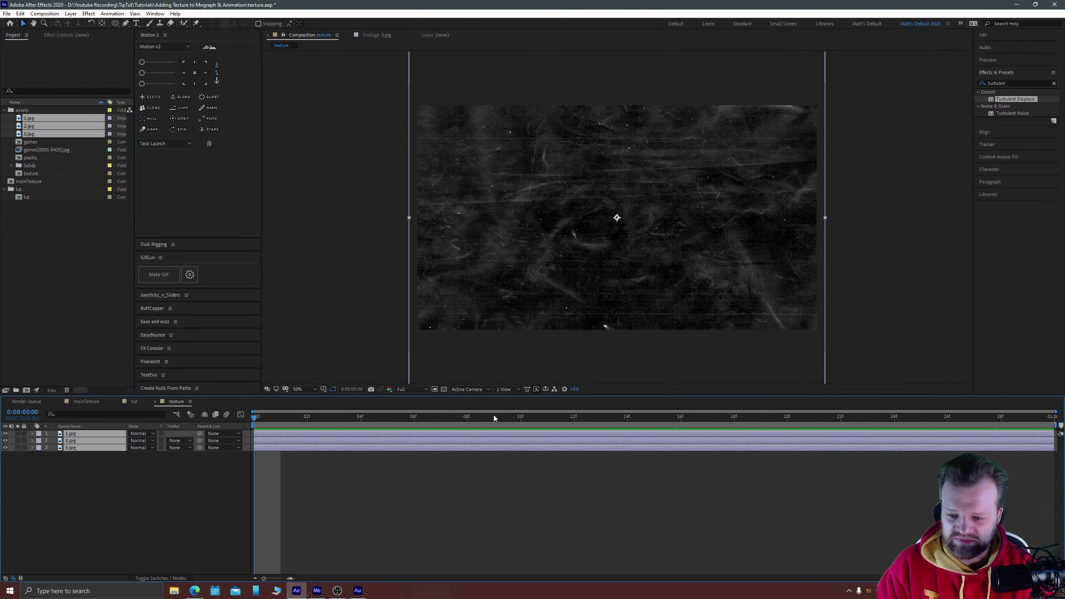
- Trim all three image layers so that they end after frame 9
{"action": "left_click_drag", "start_coordinate": [400, 416], "coordinate": [500, 420]}
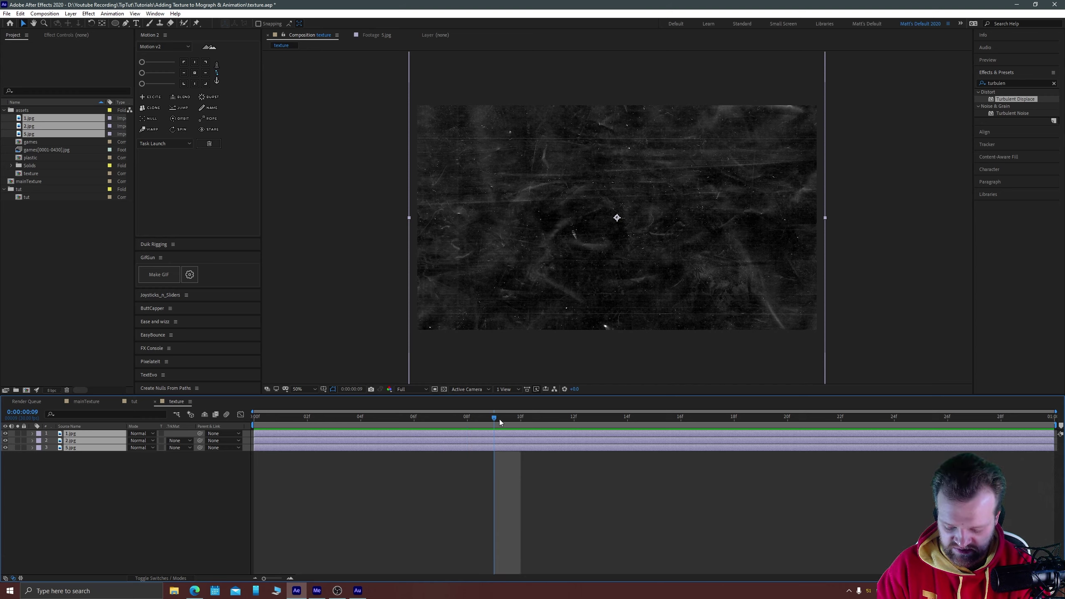
{"action": "left_click_drag", "start_coordinate": [529, 512], "coordinate": [470, 429]}
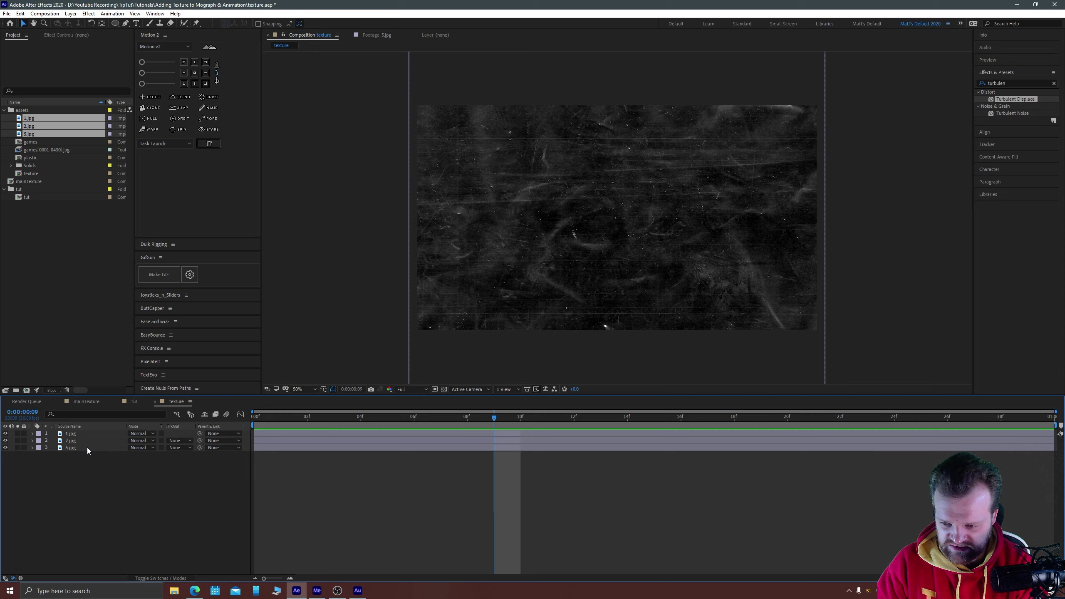
{"action": "left_click_drag", "start_coordinate": [87, 449], "coordinate": [79, 438]}
{"action": "key", "text": "alt+bracketright"}
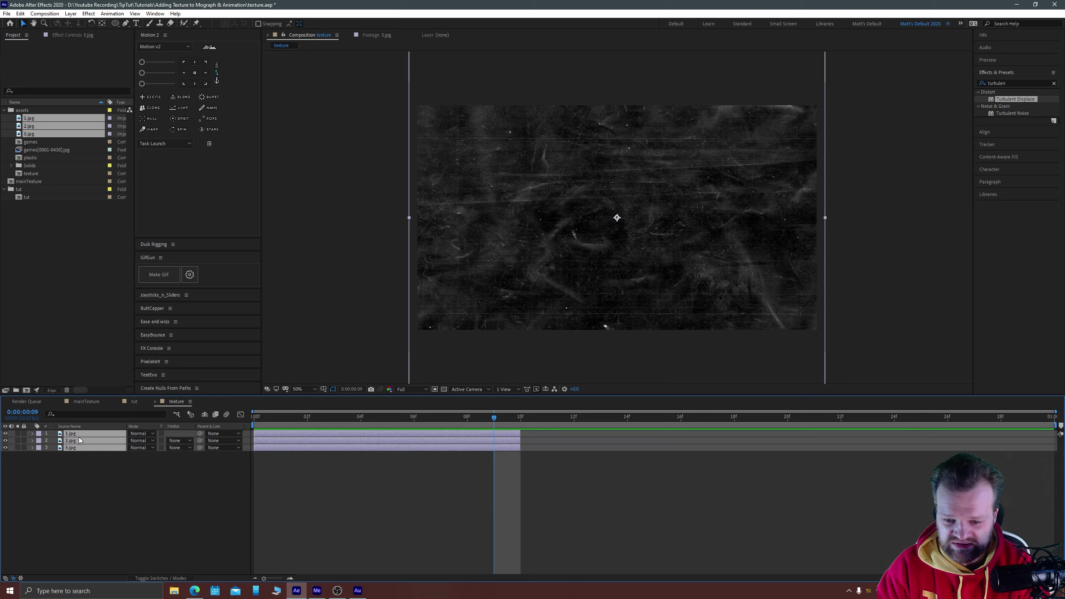
{"action": "left_click", "coordinate": [443, 464]}
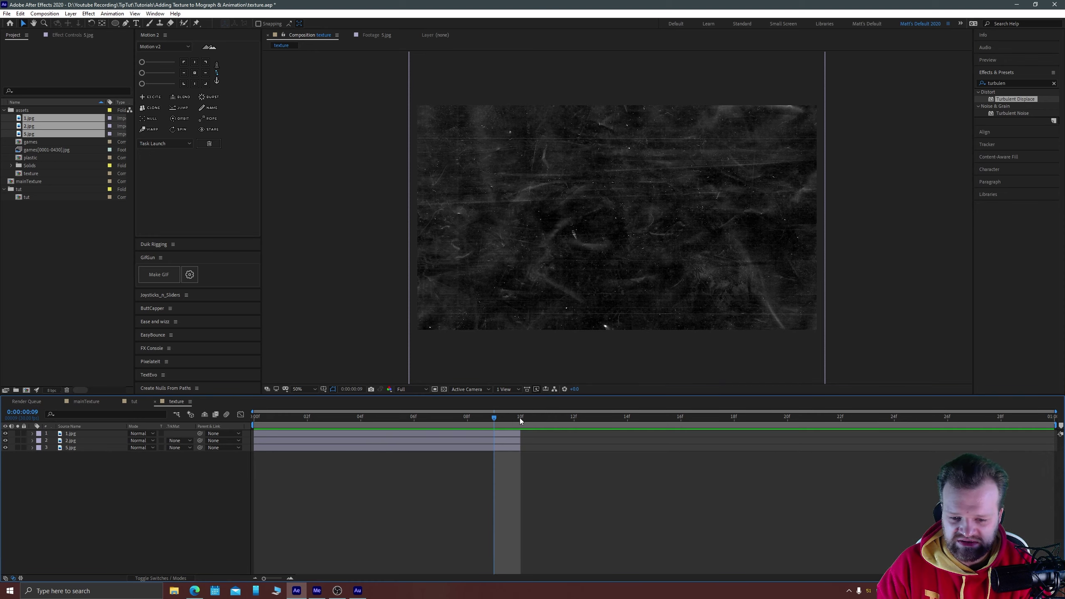
- Shift the 2.jpg layer so that it starts at frame 10
{"action": "left_click", "coordinate": [519, 418]}
{"action": "left_click", "coordinate": [514, 440]}
{"action": "key", "text": "bracketleft"}
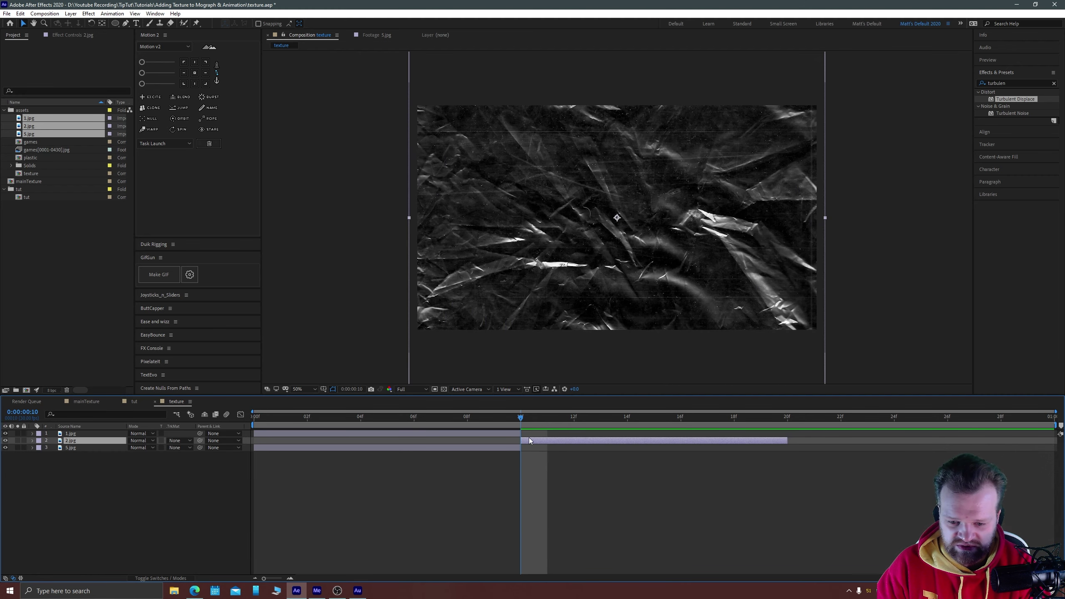
- Shift the 1.jpg layer so that it starts at frame 20, where the 2.jpg layer ends
{"action": "left_click", "coordinate": [520, 433]}
{"action": "key", "text": "p"}
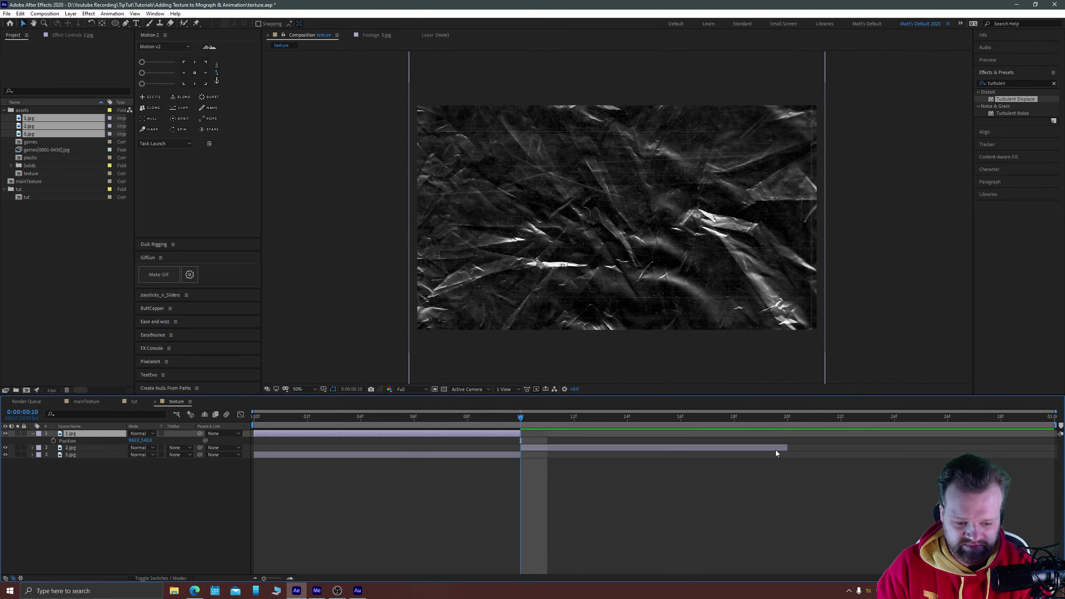
{"action": "left_click", "coordinate": [776, 450]}
{"action": "key", "text": "o"}
{"action": "left_click", "coordinate": [787, 420]}
{"action": "left_click", "coordinate": [481, 435]}
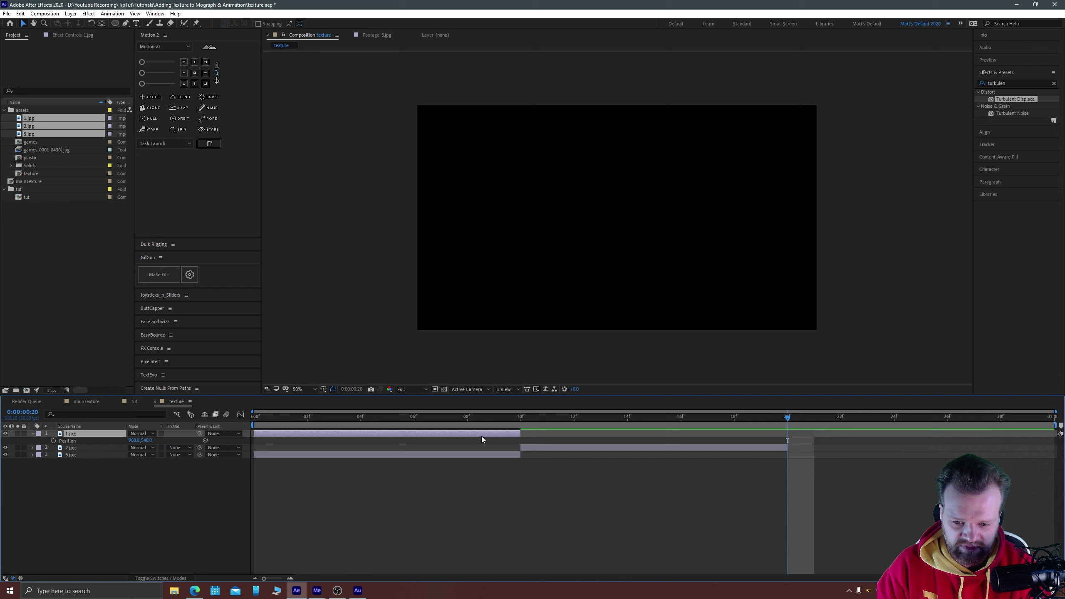
{"action": "key", "text": "bracketleft"}
{"action": "left_click", "coordinate": [563, 476]}
- Review the sequence of texture images and examine how far the 2.jpg layer extends beyond the frame
{"action": "left_click_drag", "start_coordinate": [440, 416], "coordinate": [176, 424]}
{"action": "key", "text": "space"}
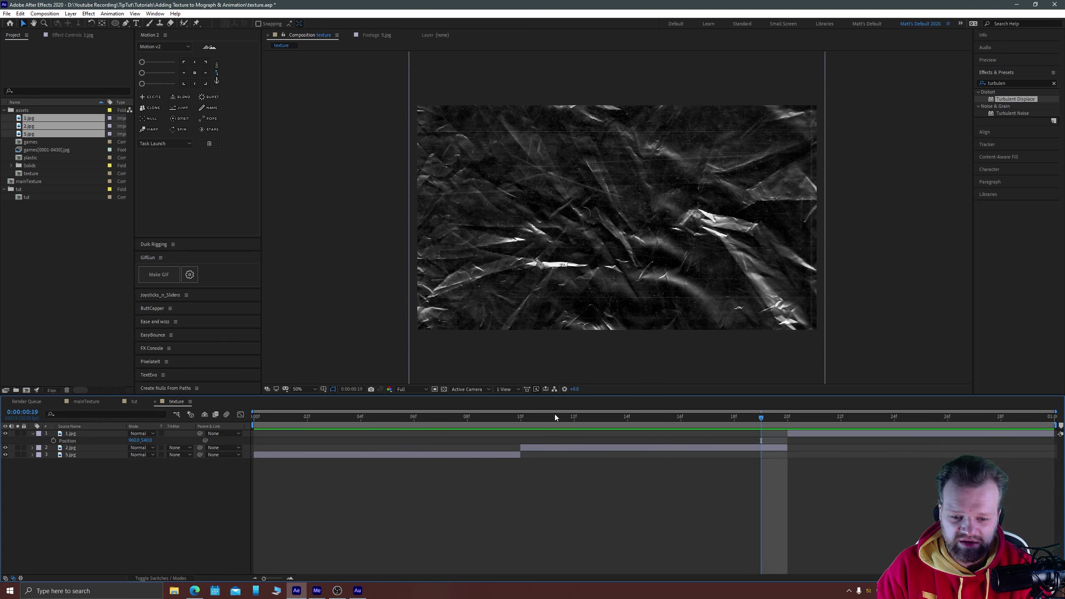
{"action": "left_click", "coordinate": [548, 446]}
{"action": "key", "text": "comma"}
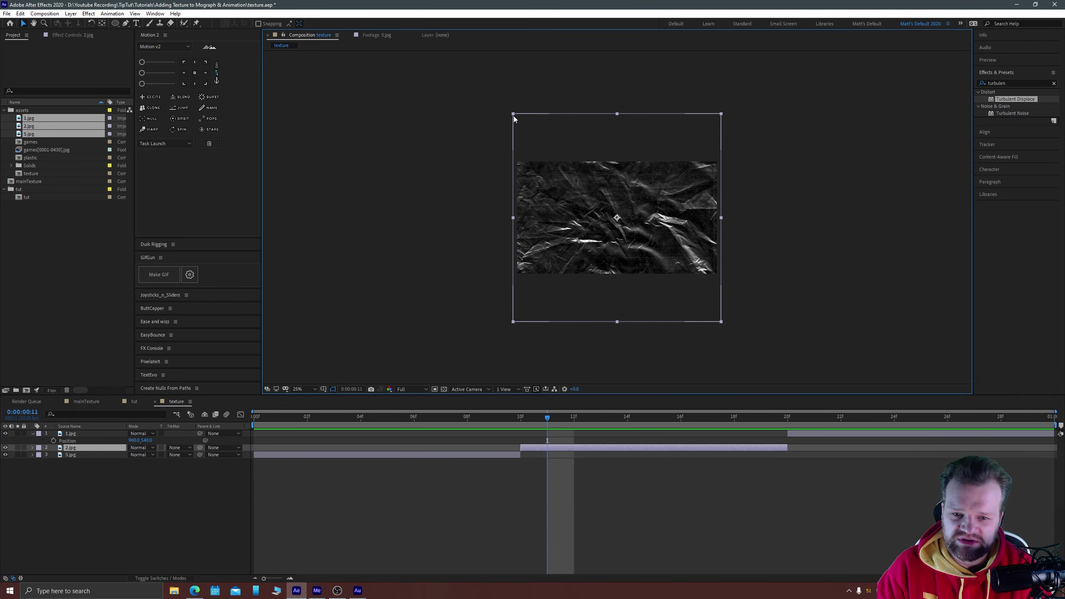
{"action": "left_click_drag", "start_coordinate": [513, 114], "coordinate": [366, 33]}
{"action": "left_click_drag", "start_coordinate": [475, 112], "coordinate": [545, 189]}
{"action": "key", "text": "space"}
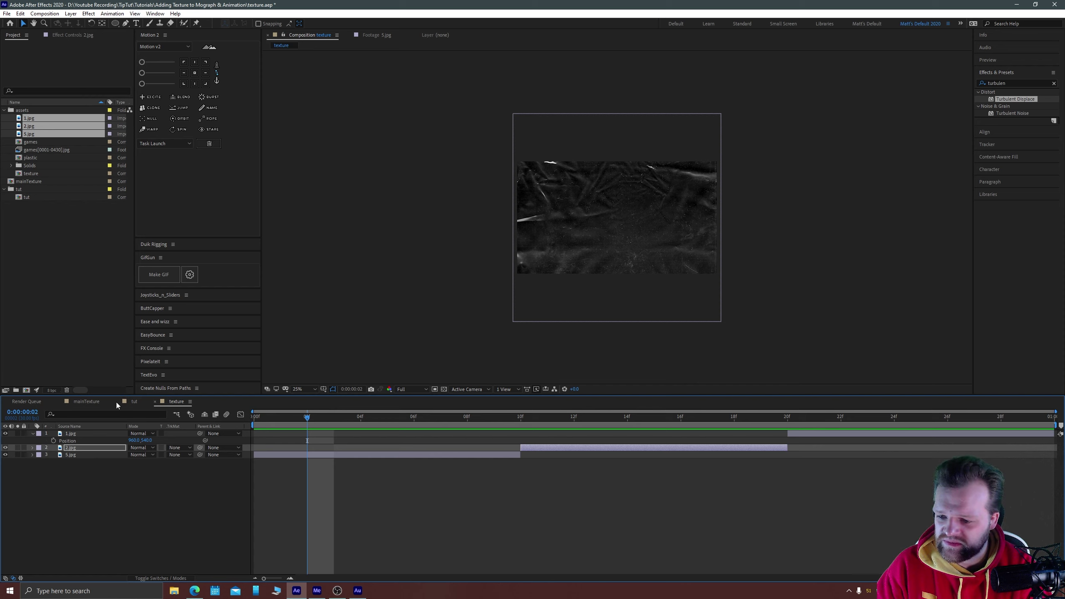
- Add the texture composition to the tut composition and place it directly below Adjustment Layer 2
{"action": "left_click", "coordinate": [133, 402]}
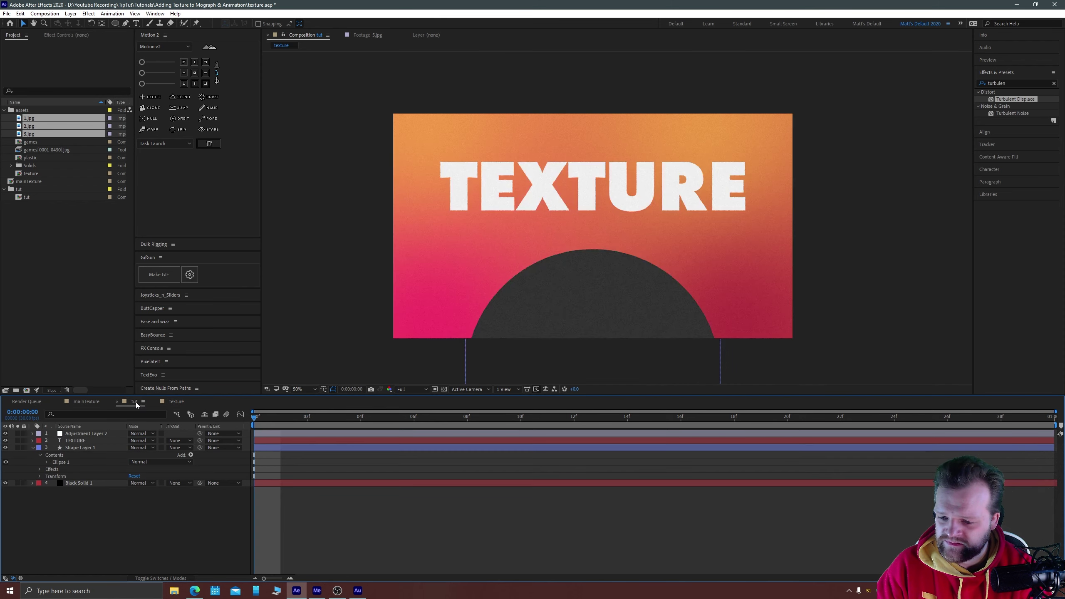
{"action": "left_click", "coordinate": [4, 110]}
{"action": "left_click", "coordinate": [25, 133]}
{"action": "left_click", "coordinate": [20, 118]}
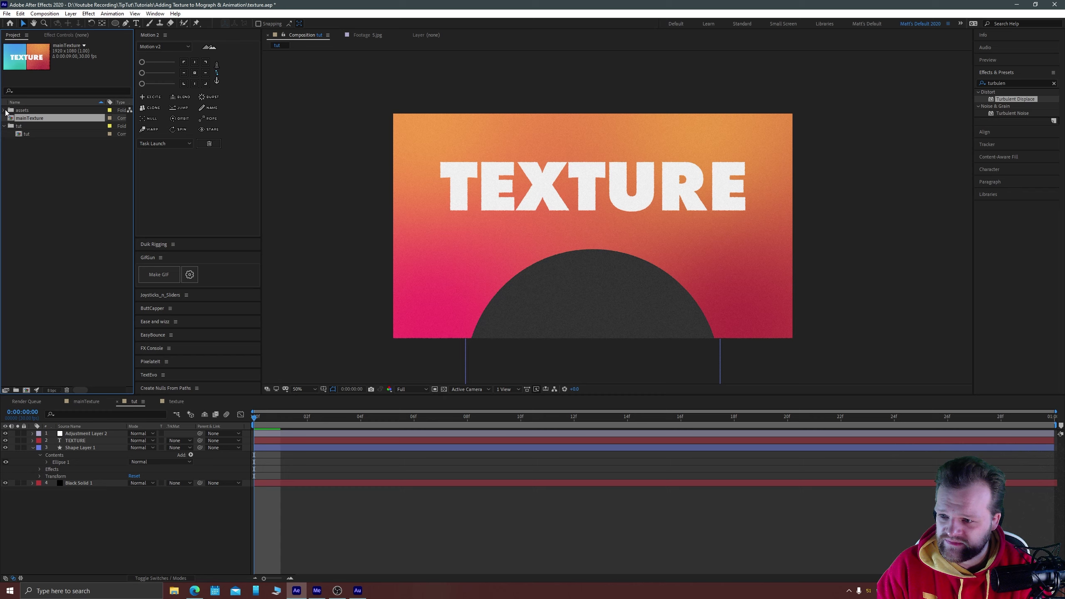
{"action": "left_click", "coordinate": [4, 109]}
{"action": "left_click", "coordinate": [30, 174]}
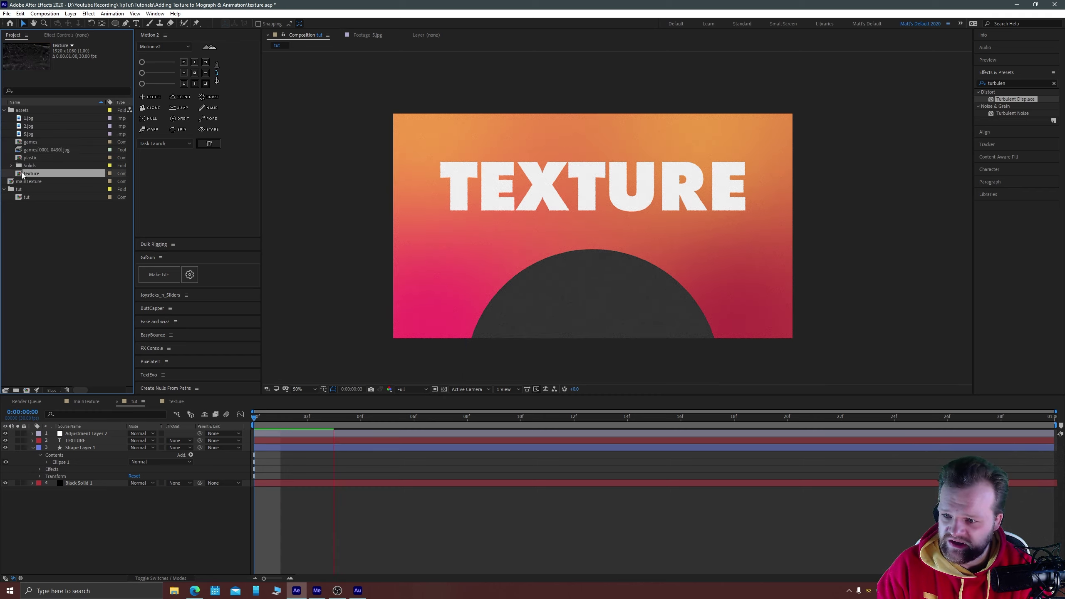
{"action": "left_click_drag", "start_coordinate": [186, 428], "coordinate": [189, 431]}
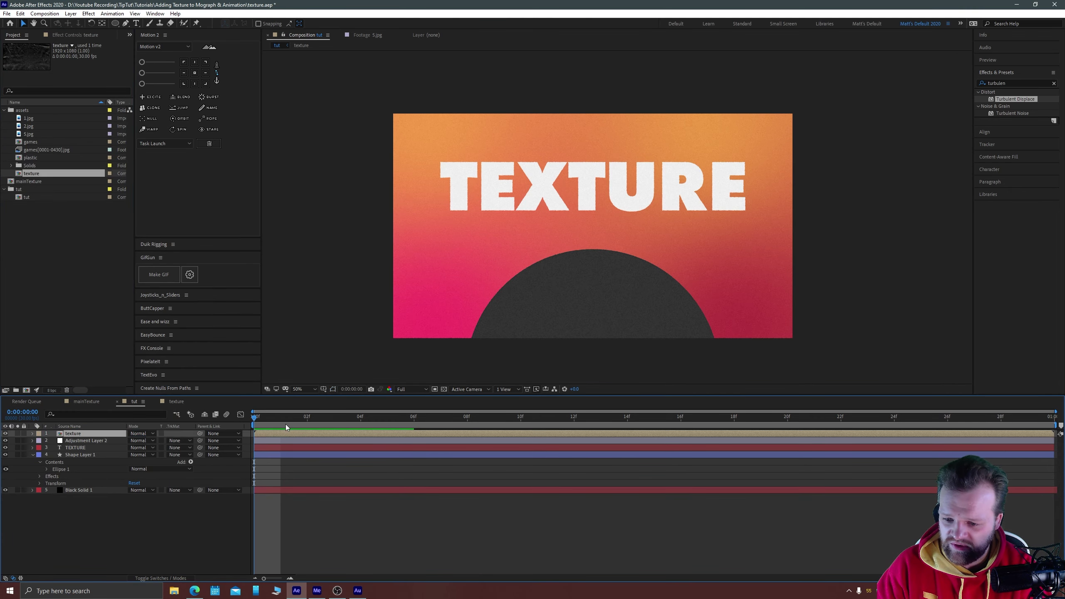
{"action": "left_click", "coordinate": [285, 421]}
{"action": "left_click_drag", "start_coordinate": [69, 434], "coordinate": [79, 444]}
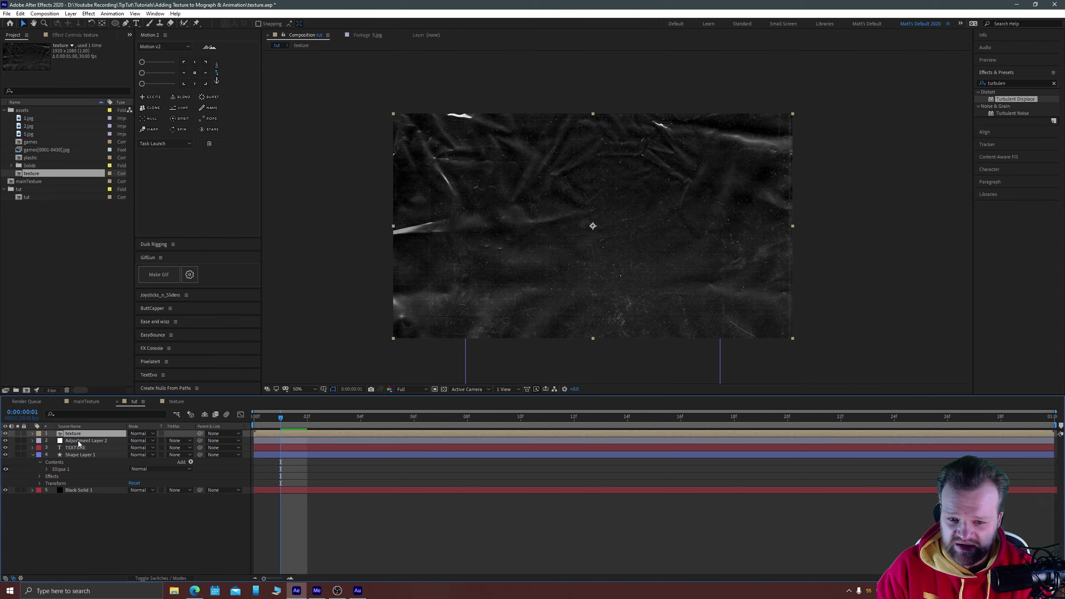
- Inspect a bright crease in the texture up close with Adjustment Layer 2 hidden and shown
{"action": "key", "text": "period"}
{"action": "left_click_drag", "start_coordinate": [373, 234], "coordinate": [729, 248]}
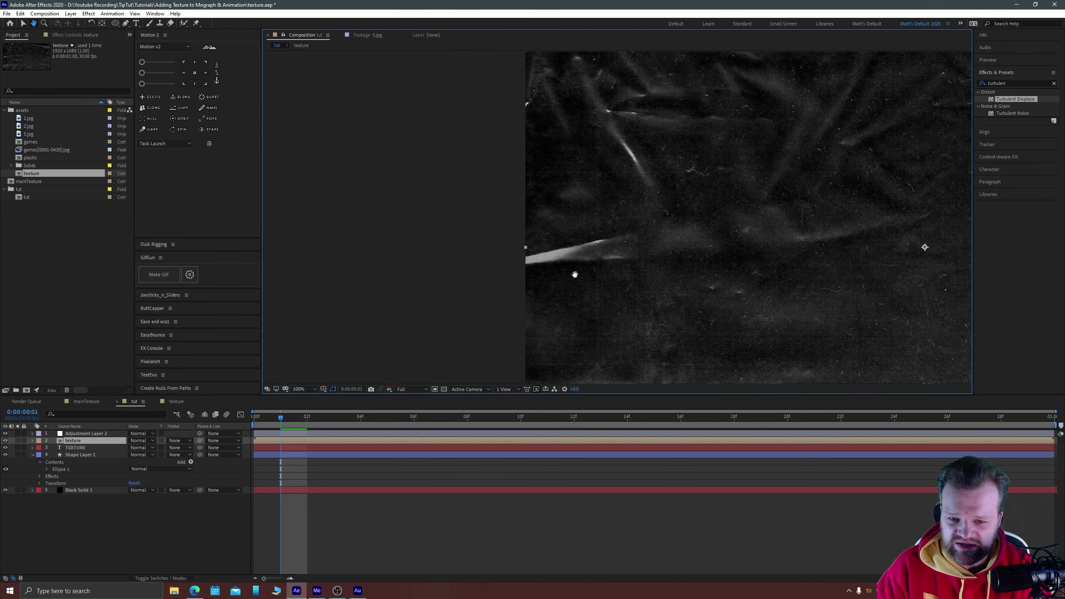
{"action": "key", "text": "period"}
{"action": "key", "text": "period"}
{"action": "left_click_drag", "start_coordinate": [436, 308], "coordinate": [684, 185]}
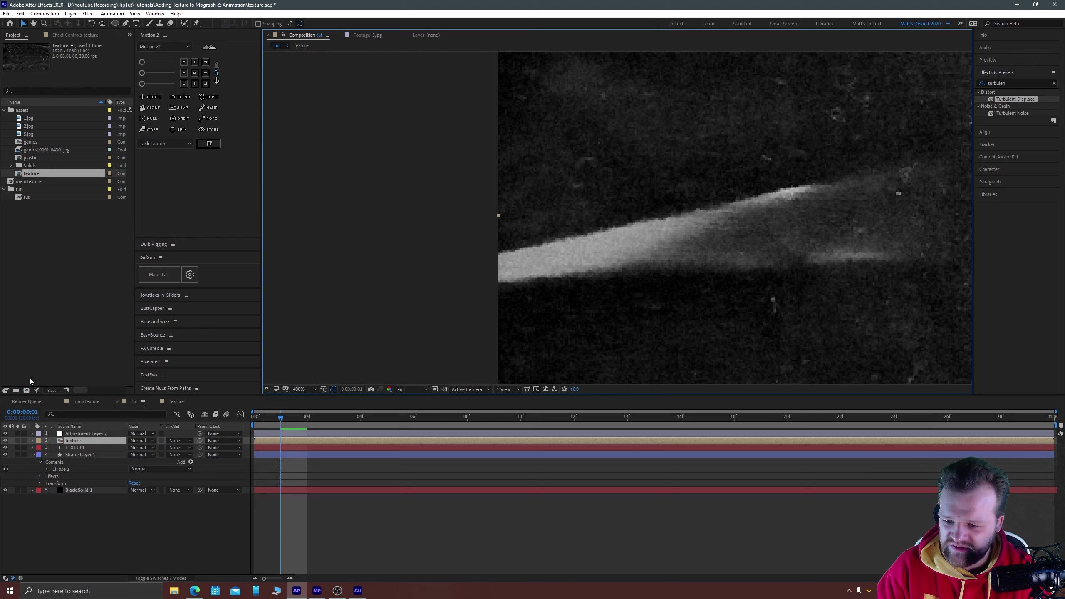
{"action": "left_click", "coordinate": [6, 434]}
{"action": "left_click", "coordinate": [5, 434]}
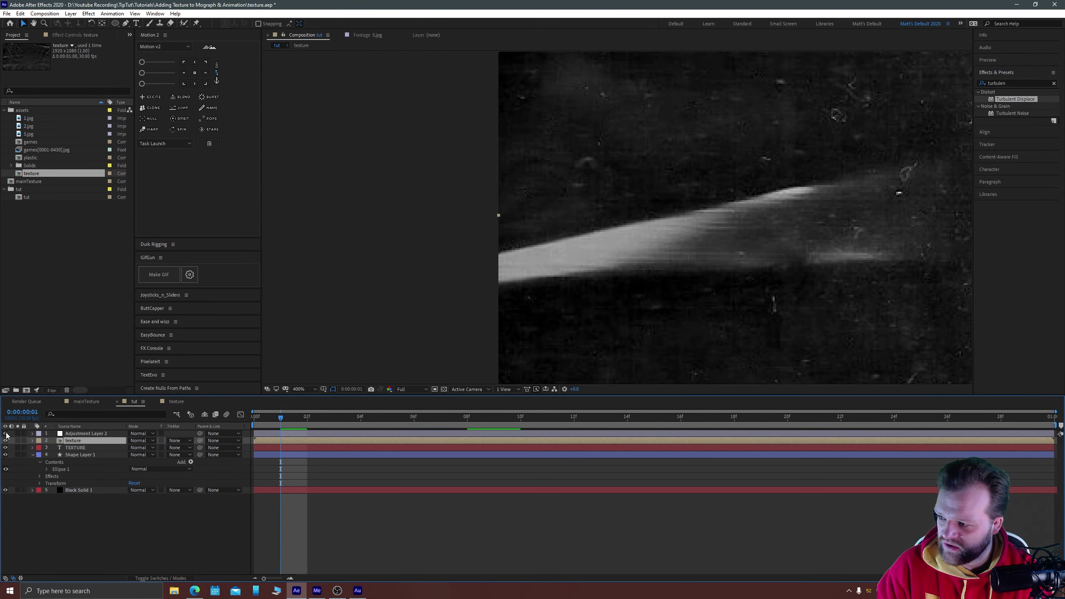
{"action": "left_click", "coordinate": [5, 433]}
- Set the texture layer's blending mode to Screen
{"action": "scroll", "coordinate": [680, 241], "scroll_direction": "down", "scroll_amount": 6}
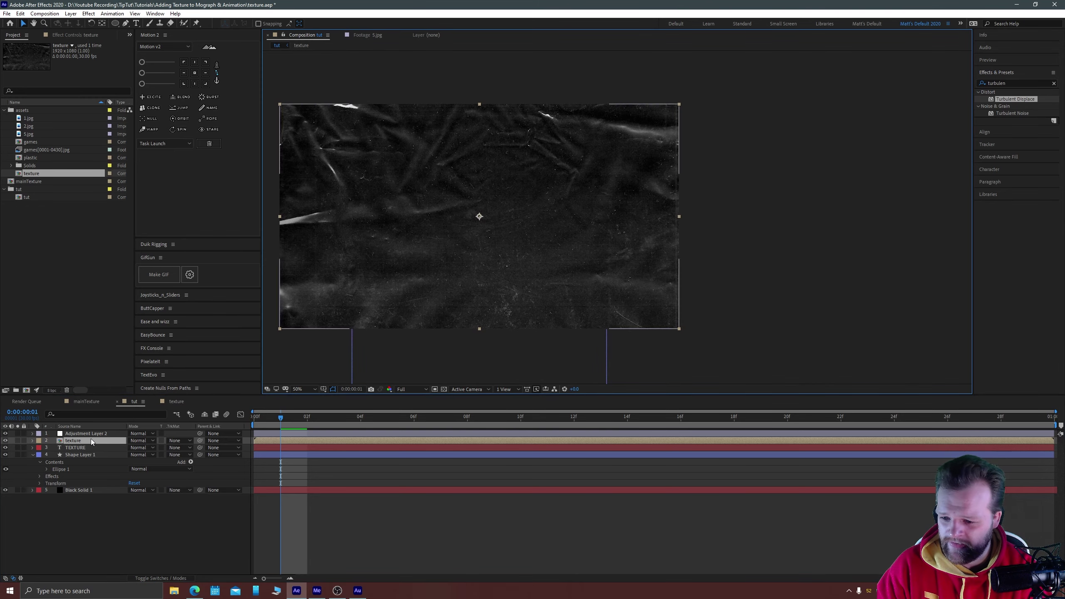
{"action": "left_click", "coordinate": [135, 440]}
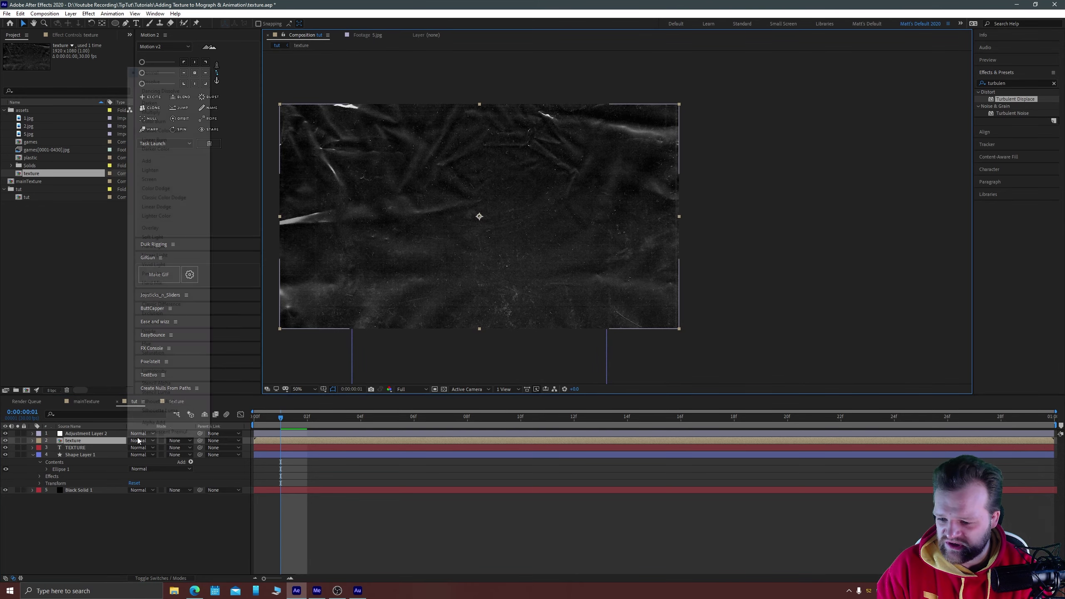
{"action": "left_click", "coordinate": [159, 180]}
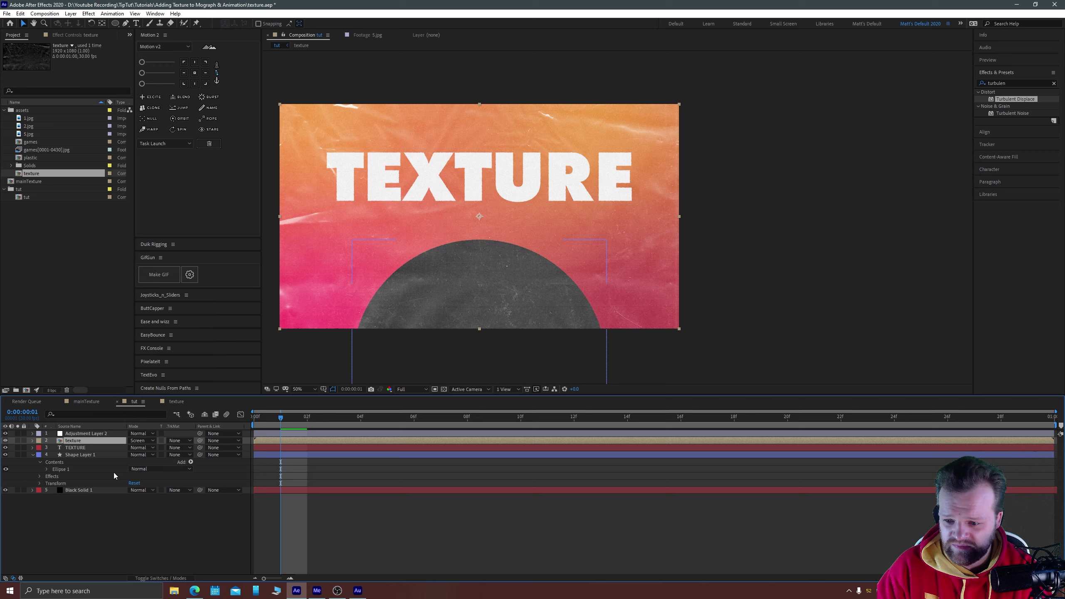
- Try the Soft Light and Overlay blending modes on the texture layer, then return it to Screen
{"action": "left_click", "coordinate": [139, 441]}
{"action": "left_click", "coordinate": [168, 238]}
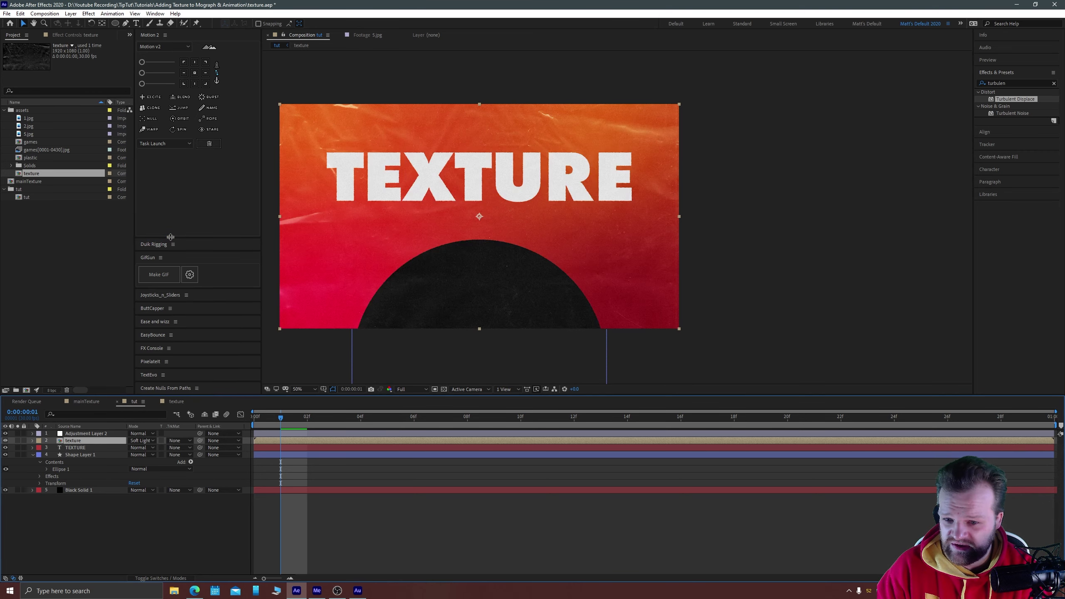
{"action": "left_click", "coordinate": [141, 441]}
{"action": "left_click", "coordinate": [151, 228]}
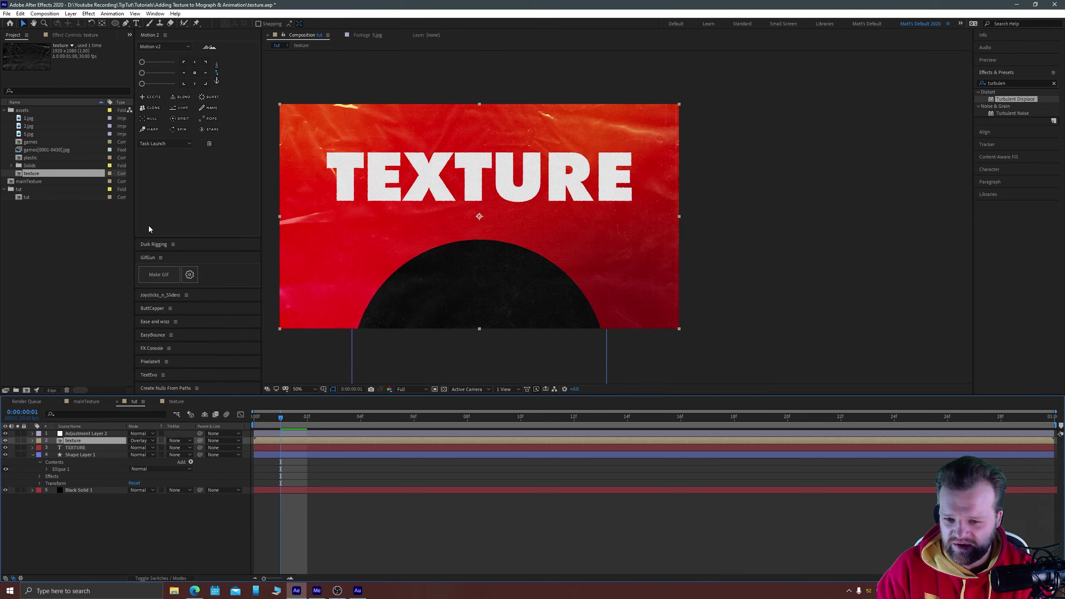
{"action": "left_click", "coordinate": [138, 441]}
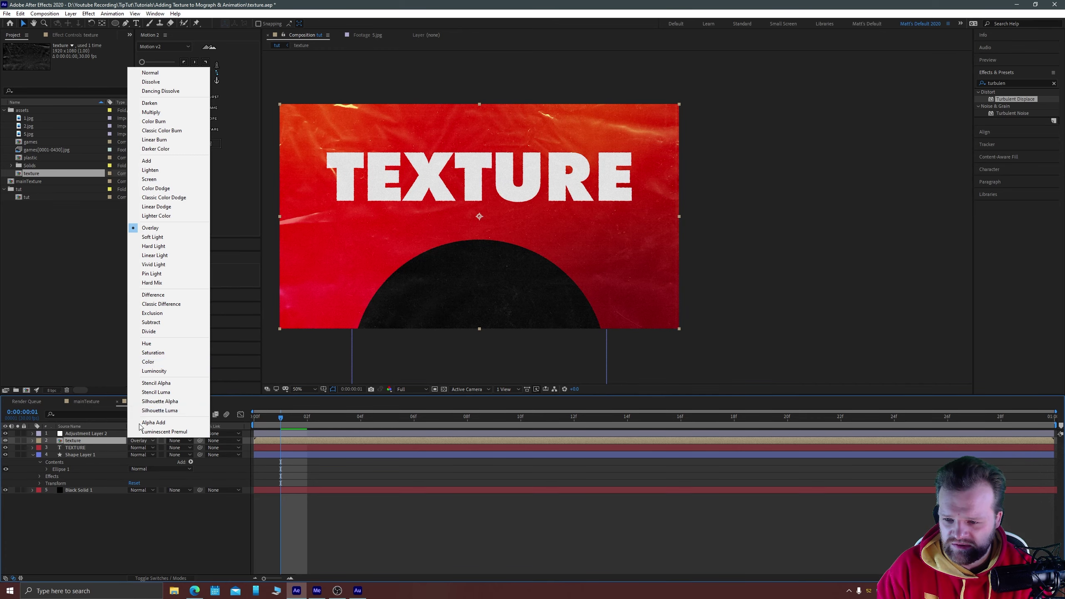
{"action": "left_click", "coordinate": [151, 181]}
- Set the texture layer's opacity to 30% and play a preview of the tut composition
{"action": "left_click_drag", "start_coordinate": [469, 243], "coordinate": [645, 231]}
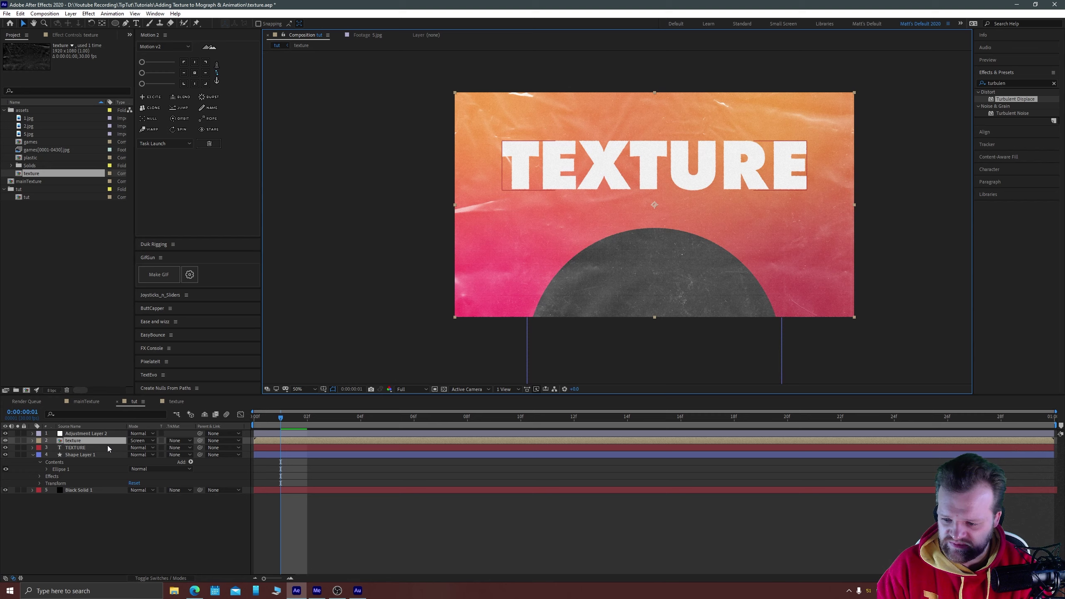
{"action": "key", "text": "t"}
{"action": "left_click", "coordinate": [135, 447]}
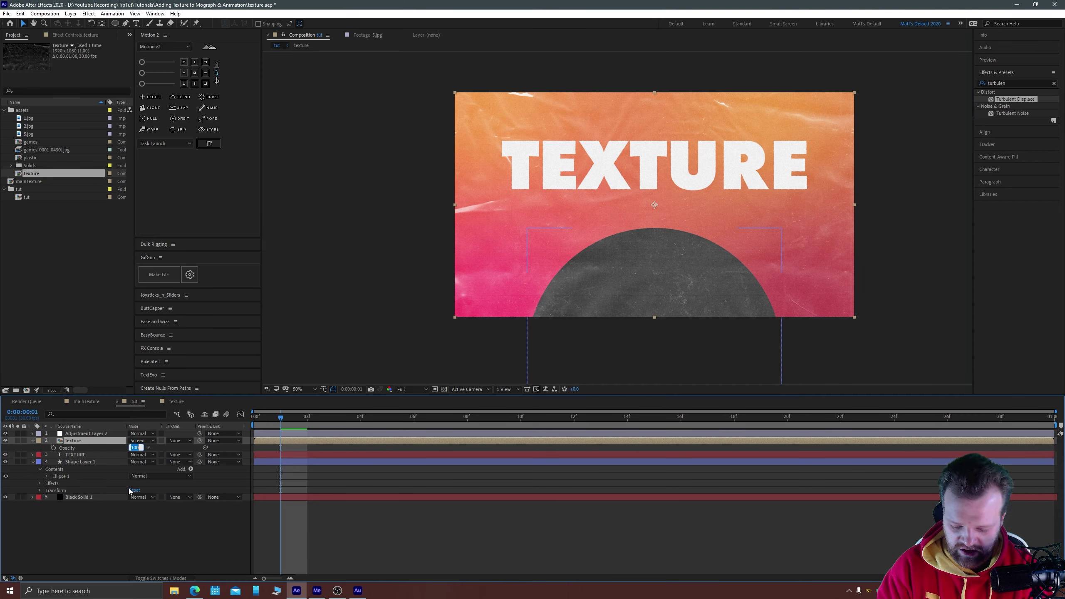
{"action": "type", "text": "30"}
{"action": "key", "text": "Return"}
{"action": "left_click", "coordinate": [353, 450]}
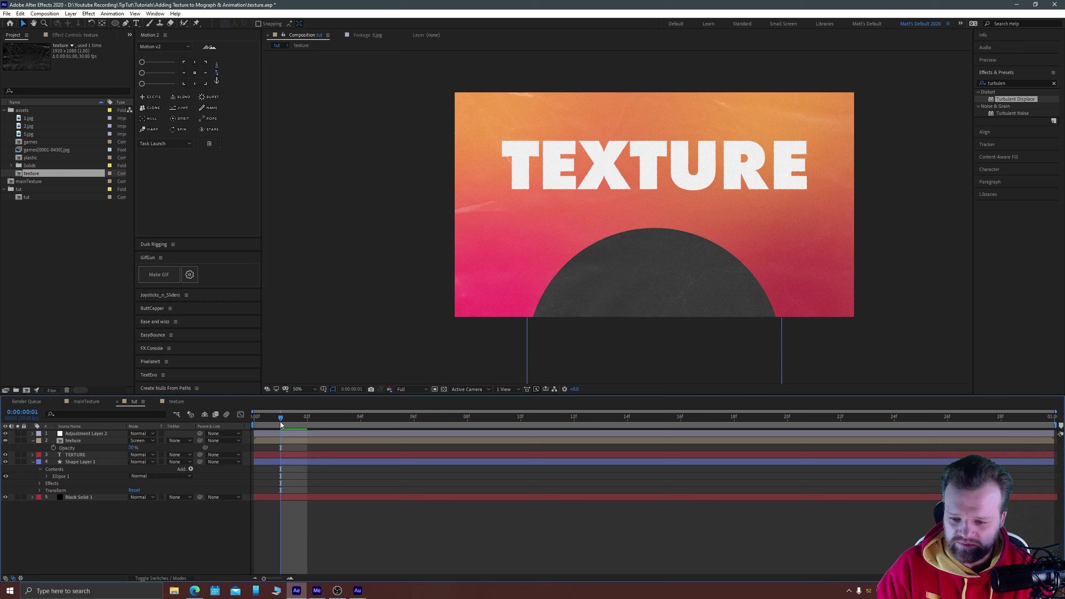
{"action": "key", "text": "space"}
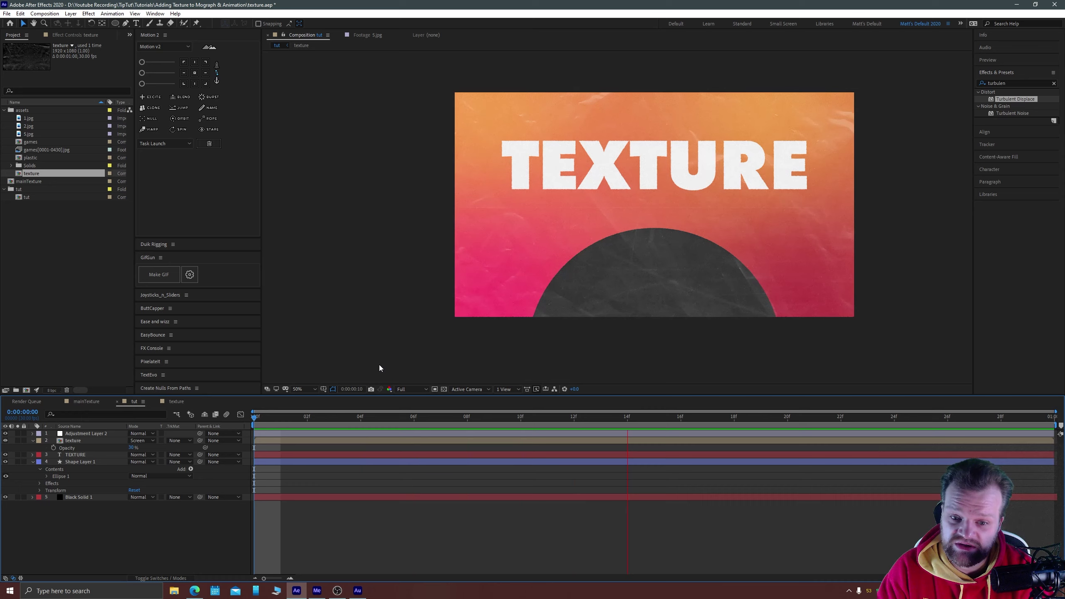
- Open the mainTexture composition and play its textured animation from the start
{"action": "left_click", "coordinate": [87, 402]}
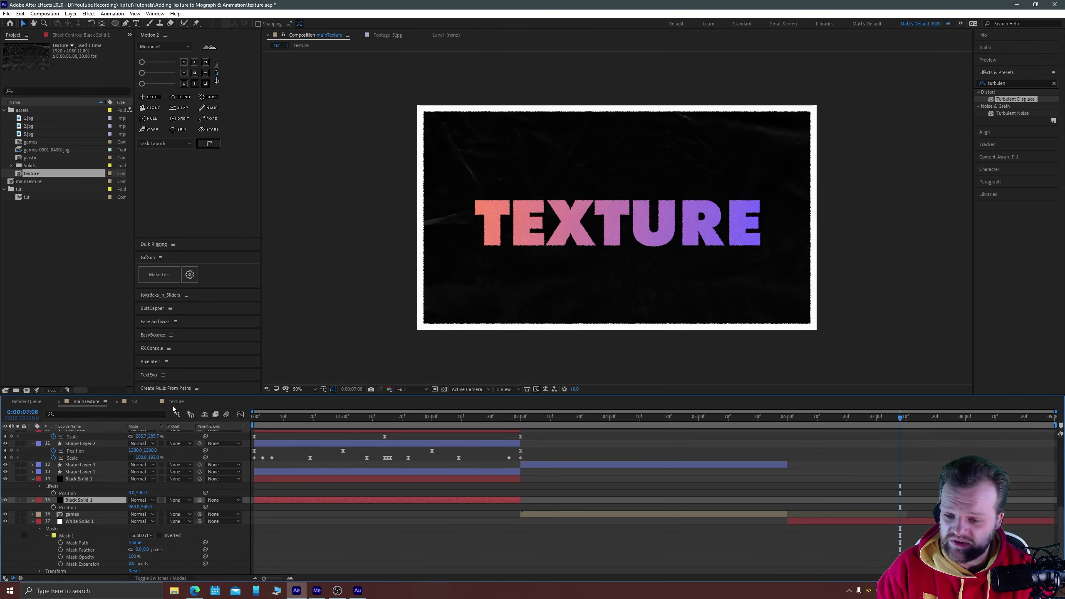
{"action": "left_click", "coordinate": [261, 422]}
{"action": "key", "text": "space"}
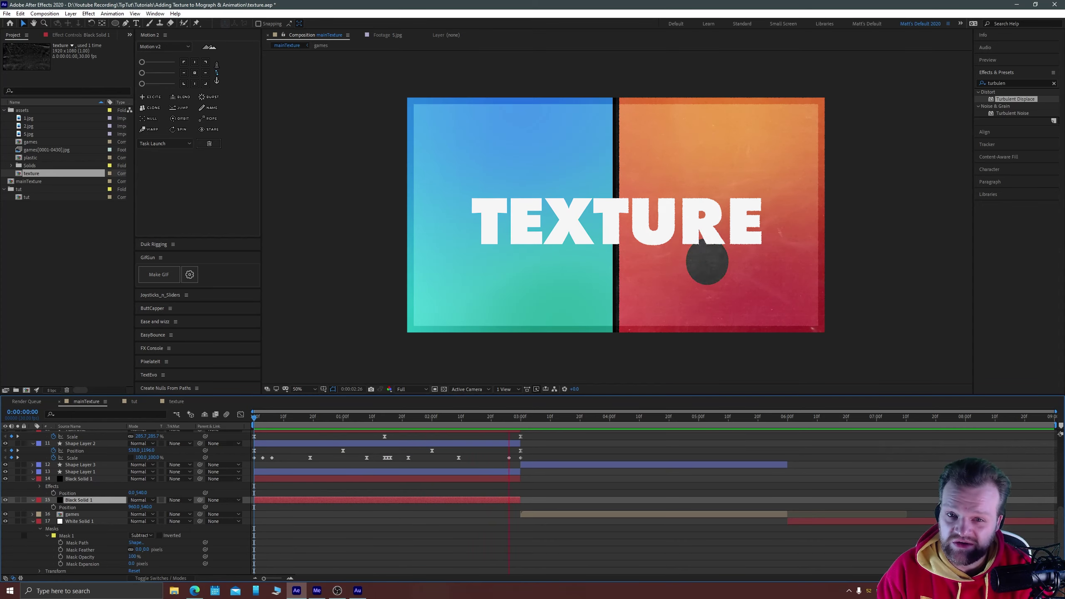
{"action": "key", "text": "space"}
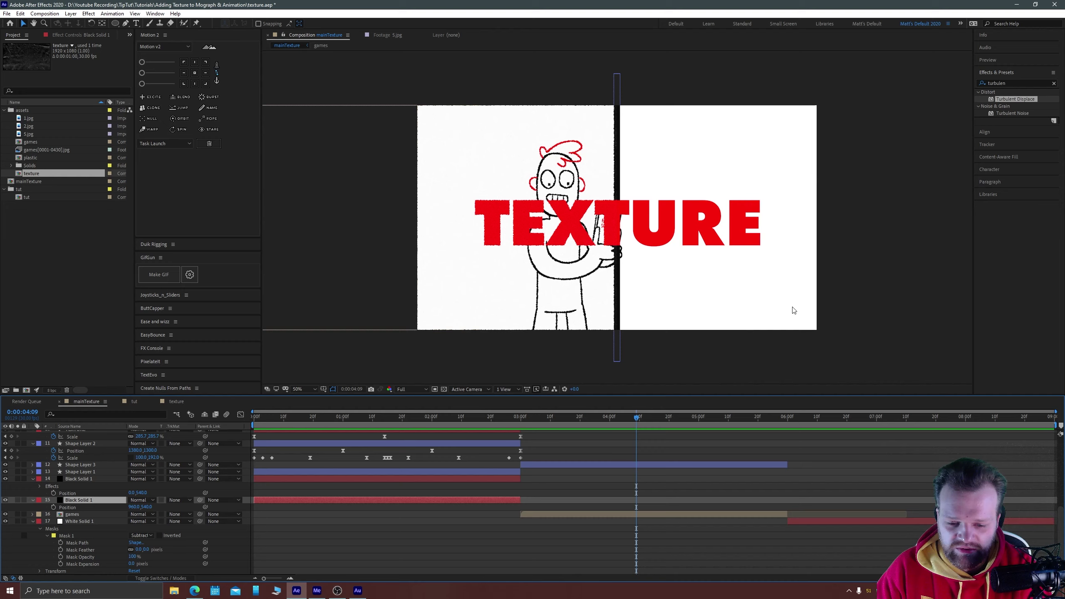
- Review the mainTexture animation's split-screen transition, character drawing section and closing title section by scrubbing and playing the timeline
{"action": "left_click", "coordinate": [462, 421]}
{"action": "left_click_drag", "start_coordinate": [461, 423], "coordinate": [519, 437]}
{"action": "key", "text": "space"}
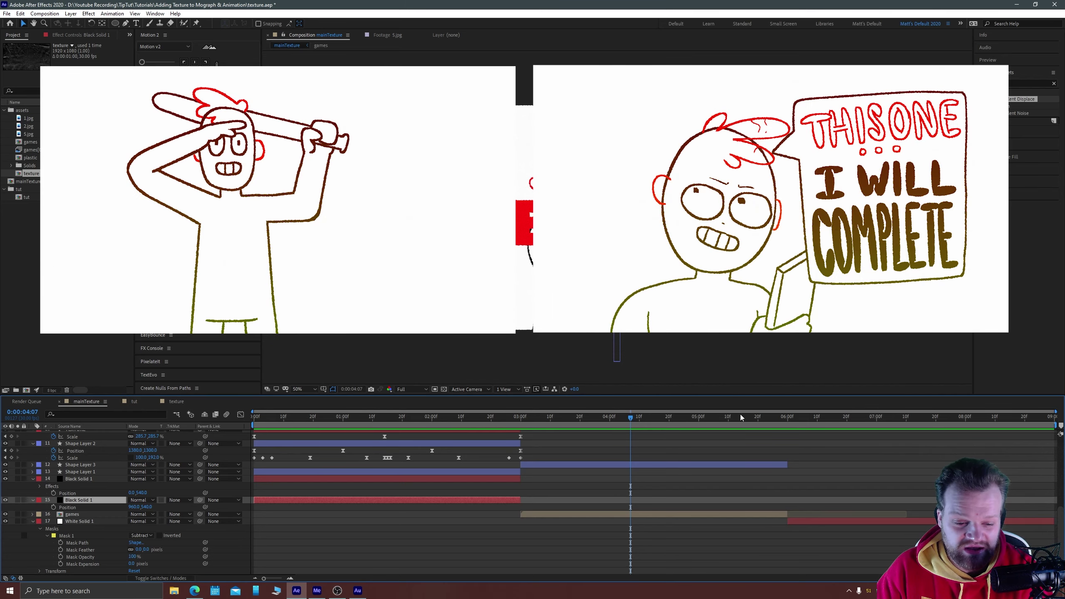
{"action": "left_click_drag", "start_coordinate": [741, 415], "coordinate": [856, 419]}
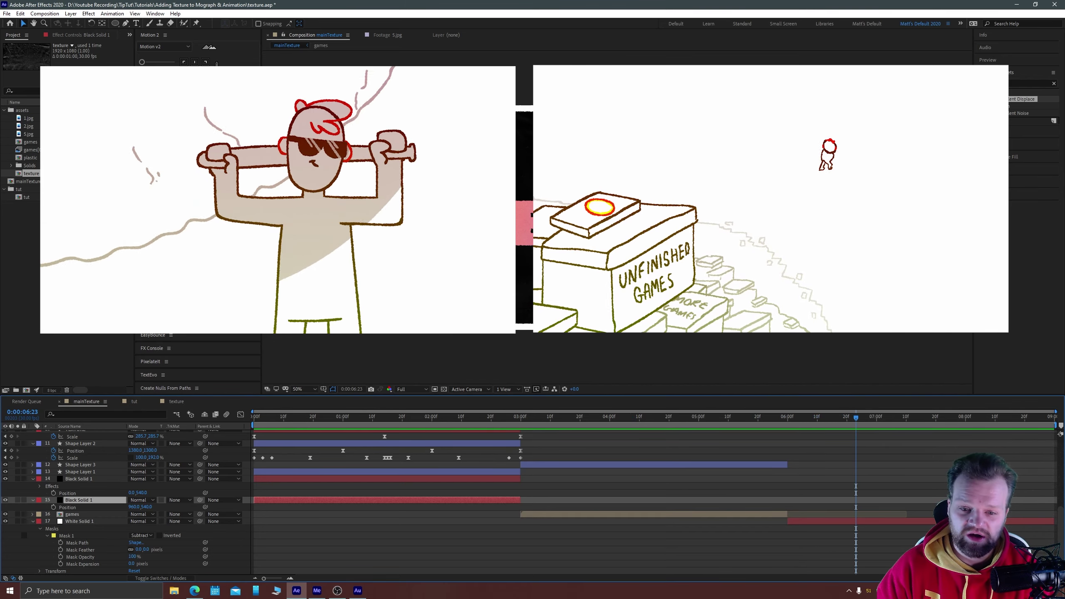